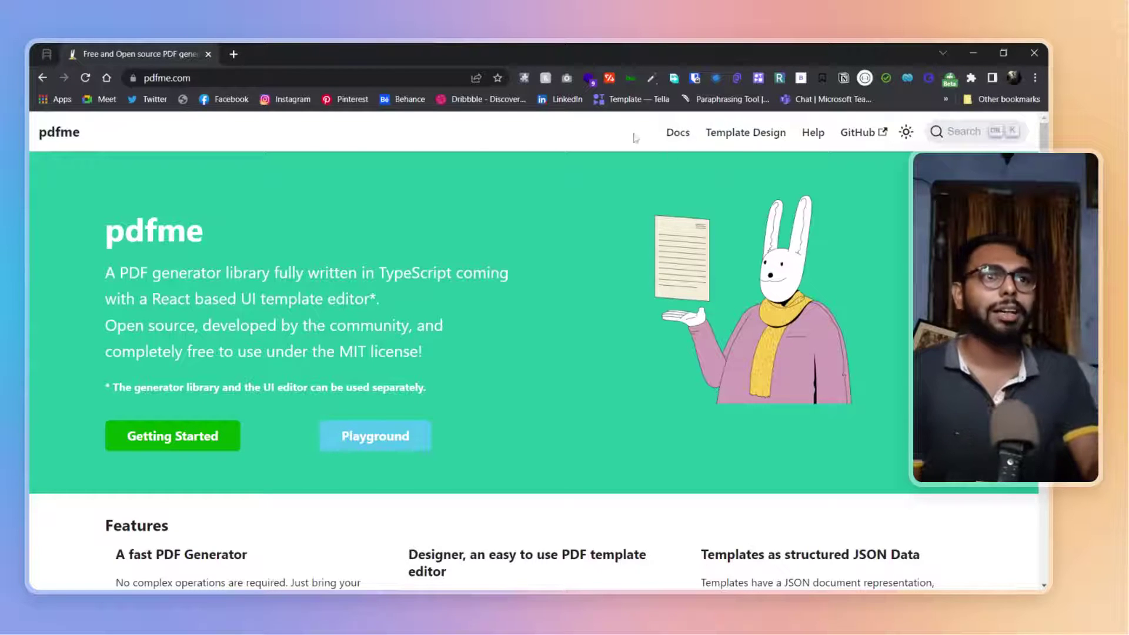
- Open the Getting Started docs in a new tab and expand its API and Guides sections
middle_click(677, 133)
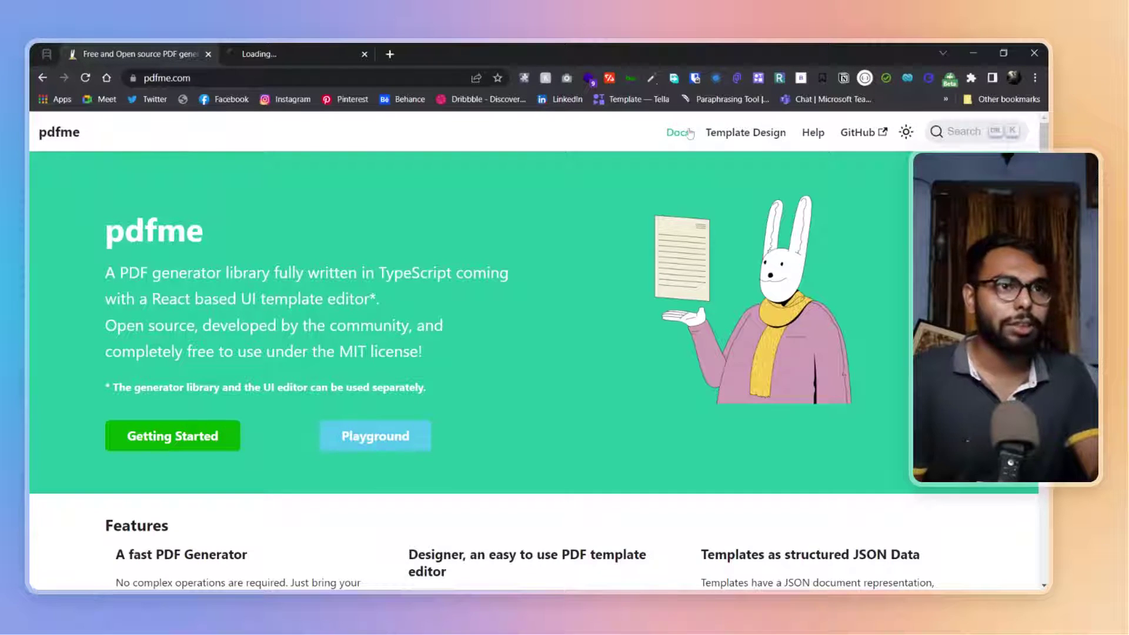
click(282, 53)
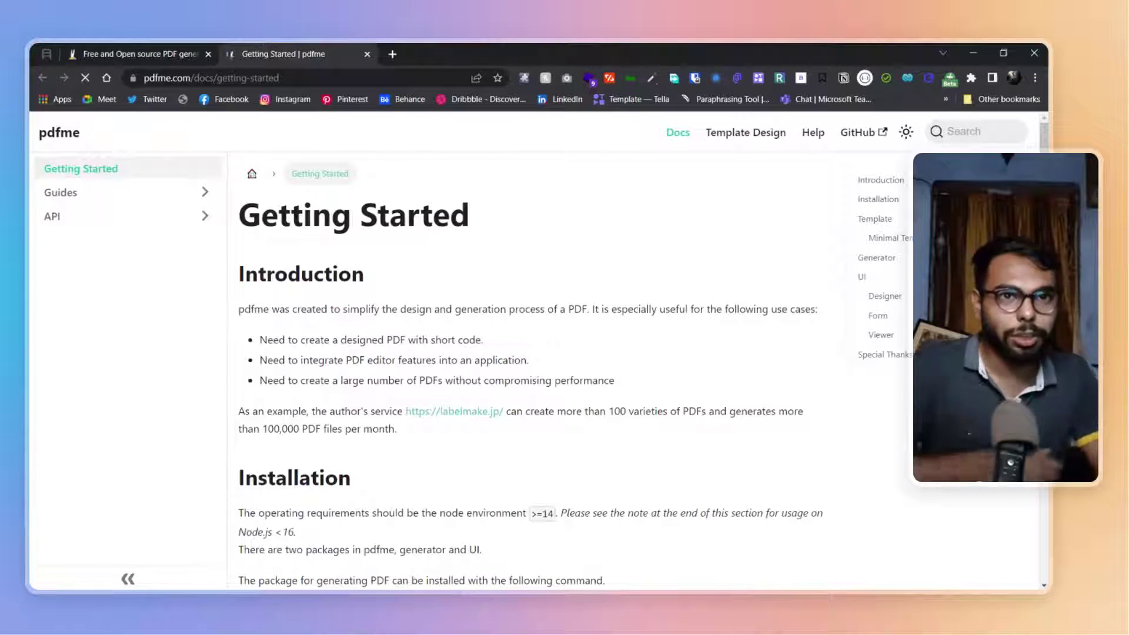
click(205, 216)
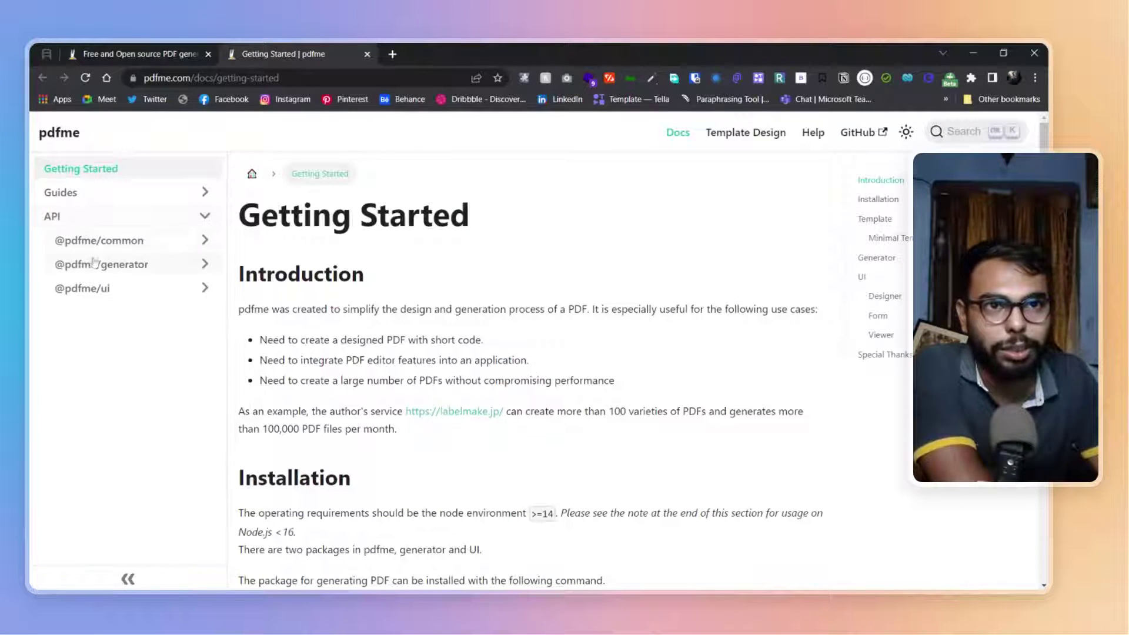
click(172, 194)
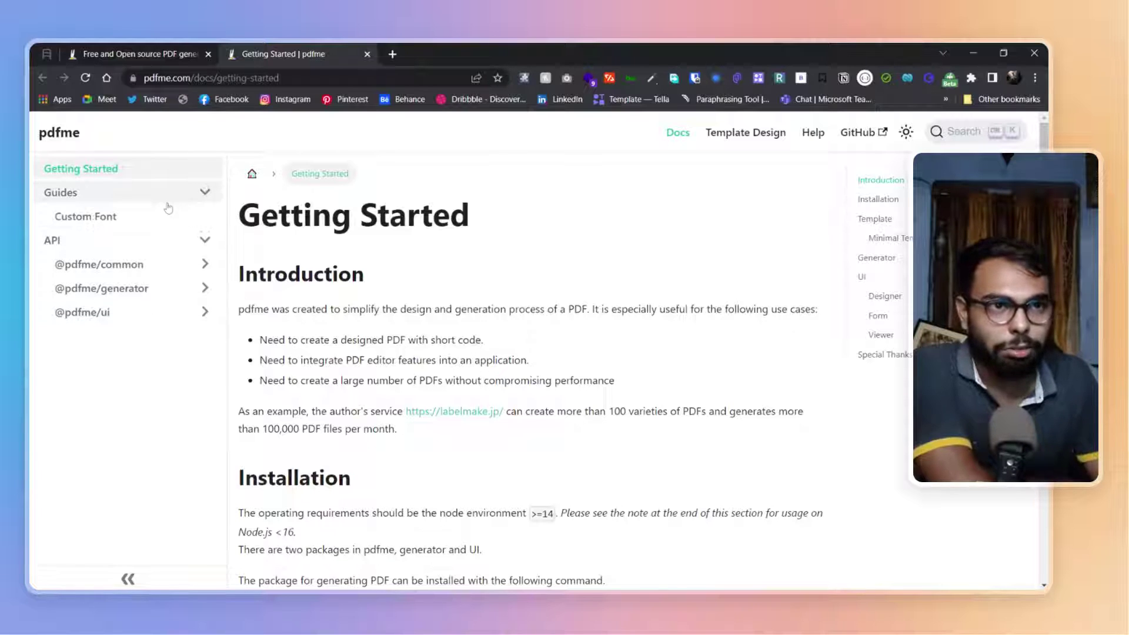
- Open the pdfme GitHub repository, skim its README, then go back to the homepage tab
click(861, 136)
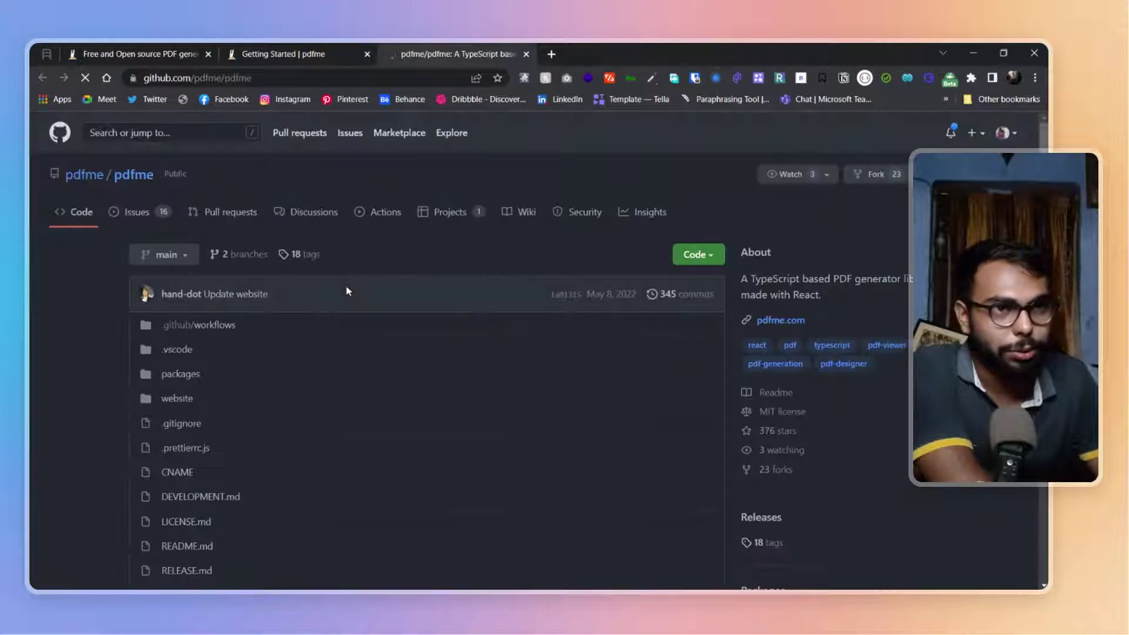
scroll(585, 270, down, 8)
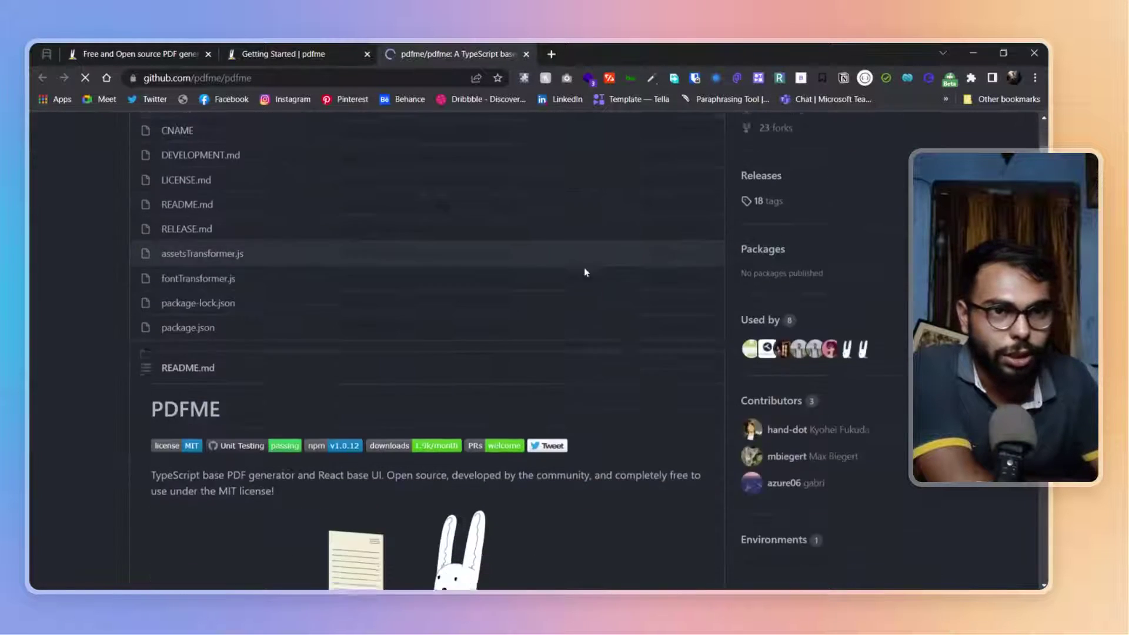
scroll(582, 303, down, 3)
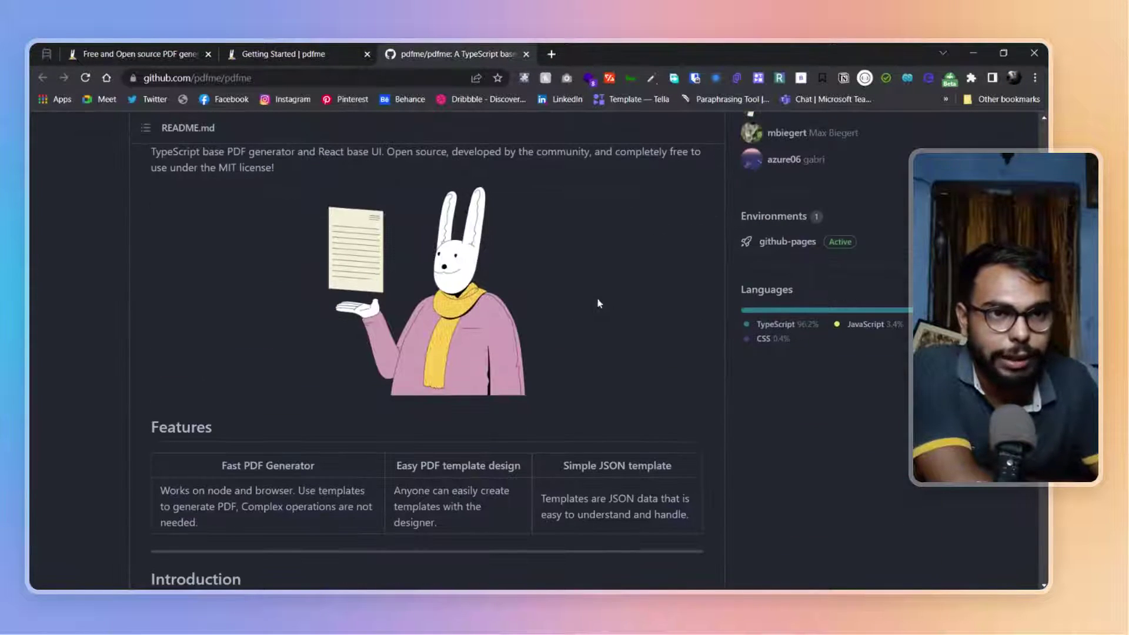
scroll(597, 305, up, 3)
click(150, 53)
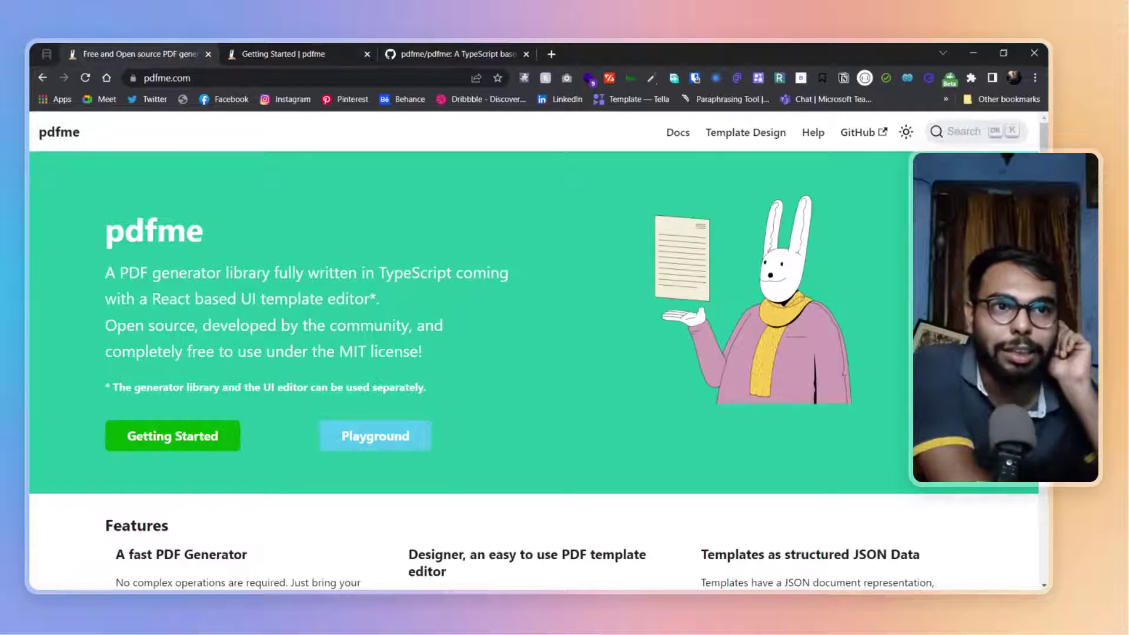
scroll(355, 237, down, 2)
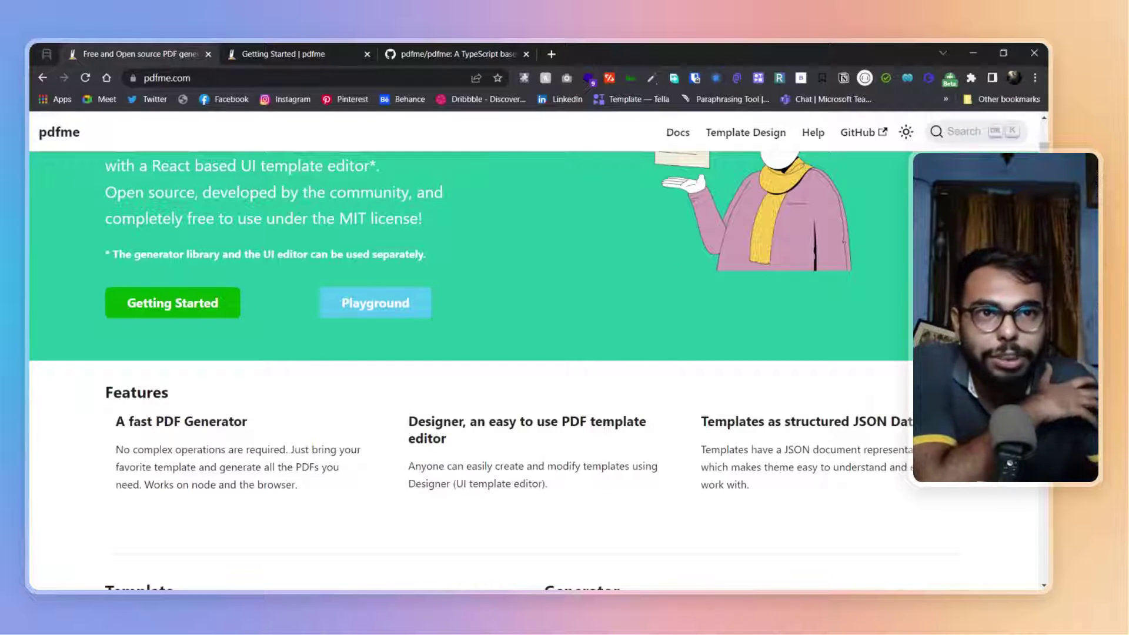
drag(109, 254, 429, 267)
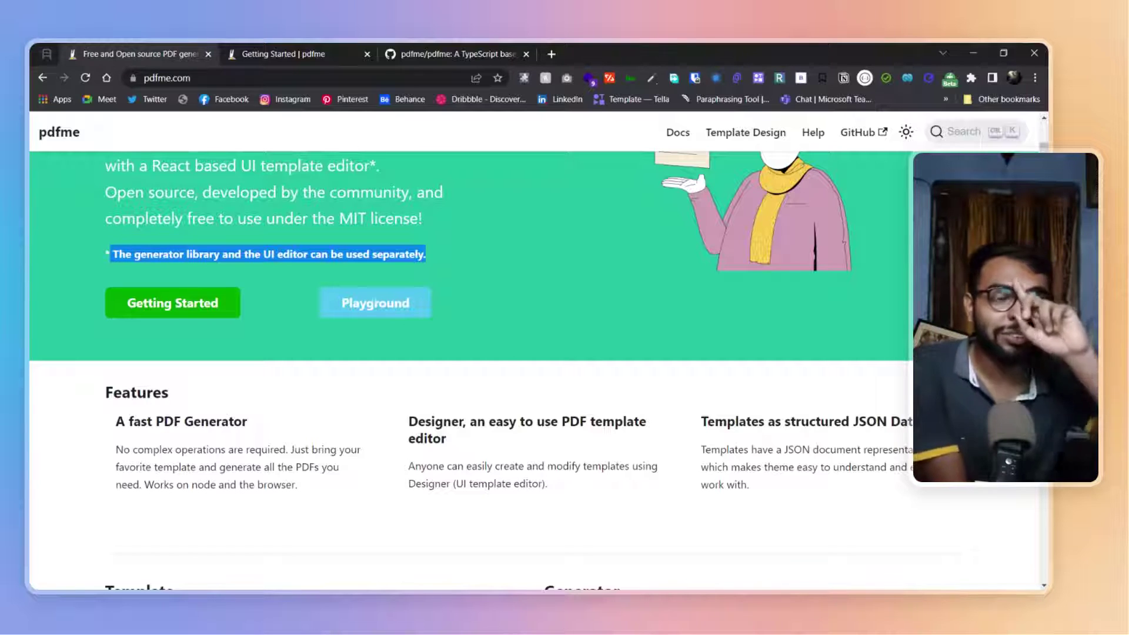
click(640, 307)
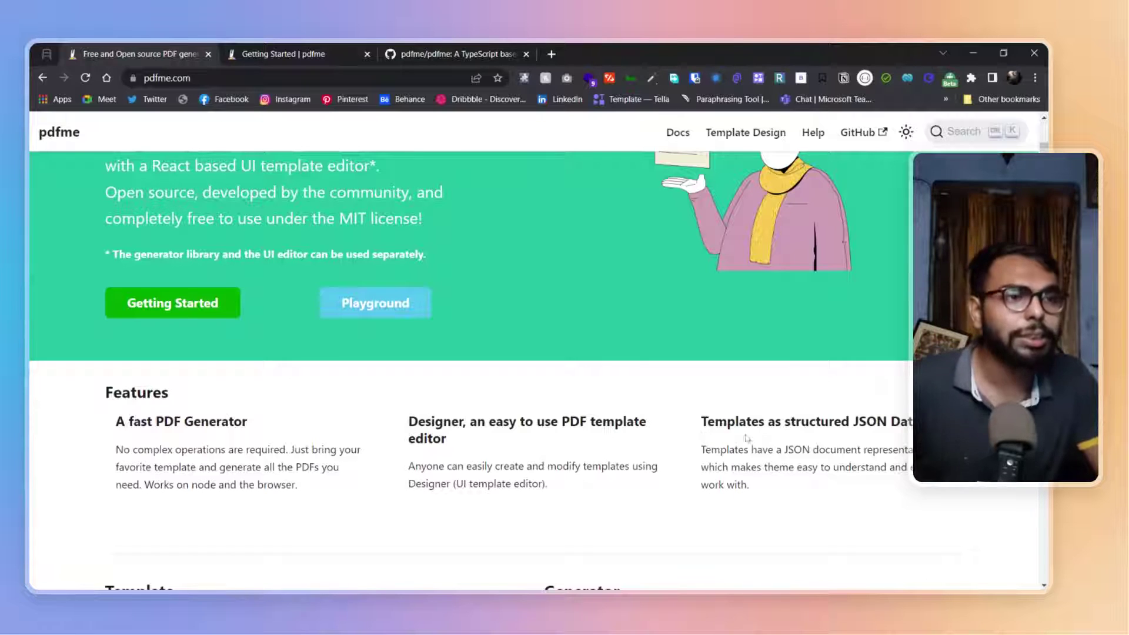
scroll(726, 433, down, 1)
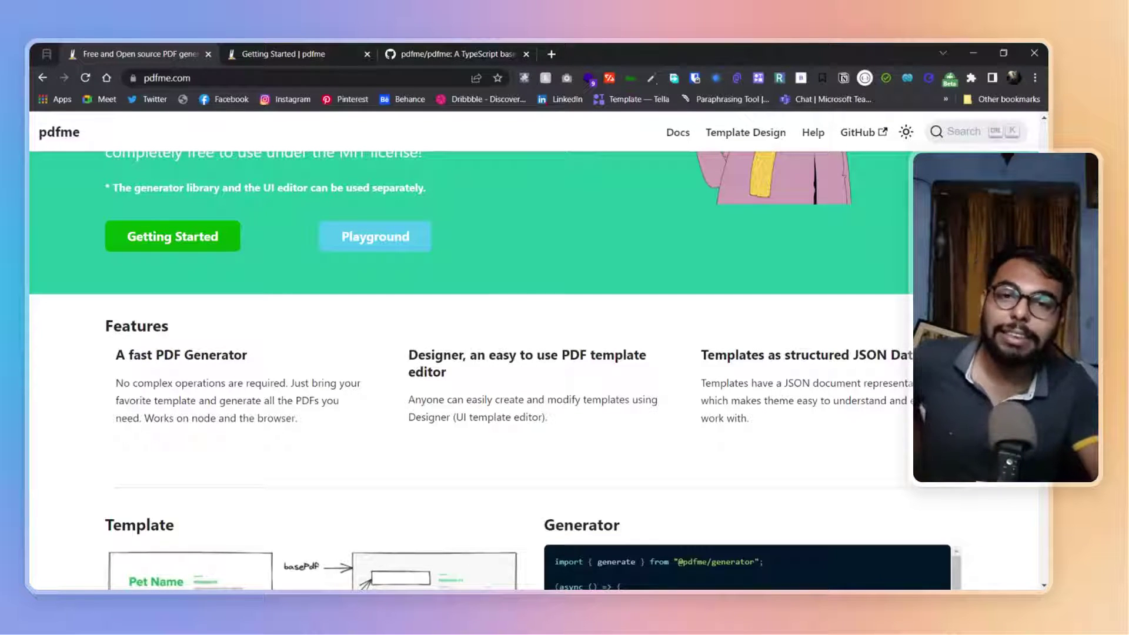
scroll(470, 353, down, 1)
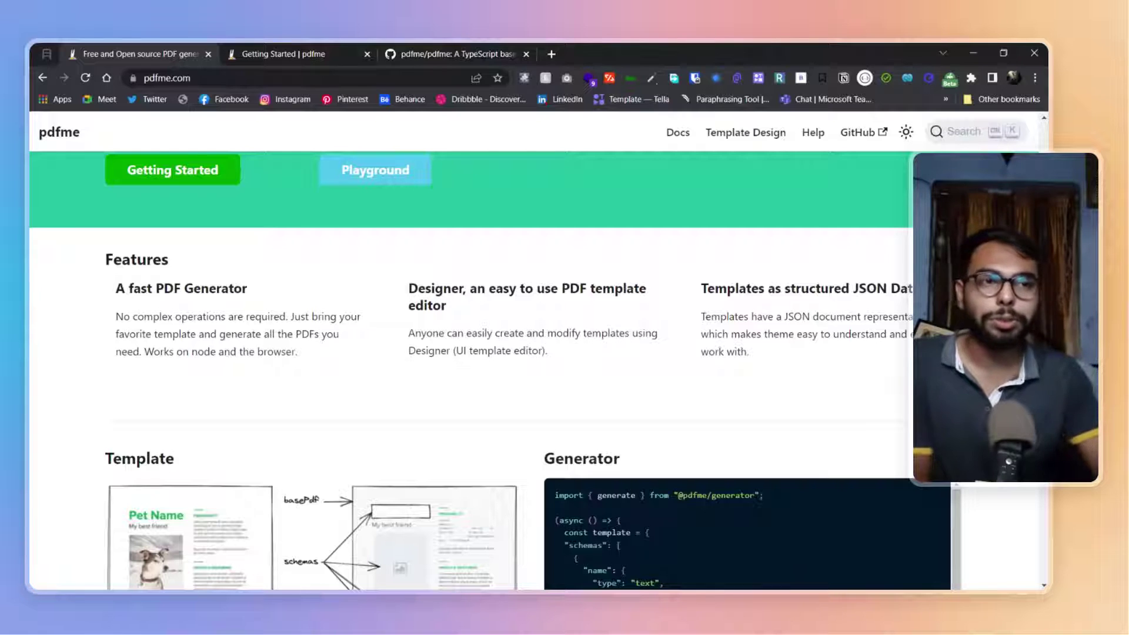
scroll(884, 330, down, 3)
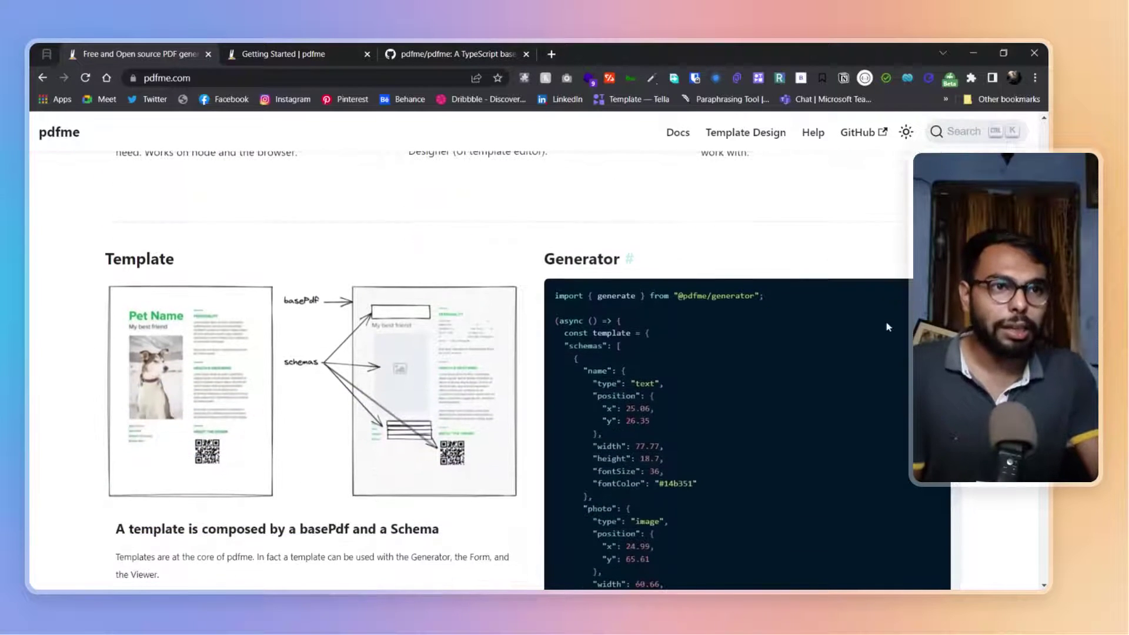
scroll(616, 344, up, 1)
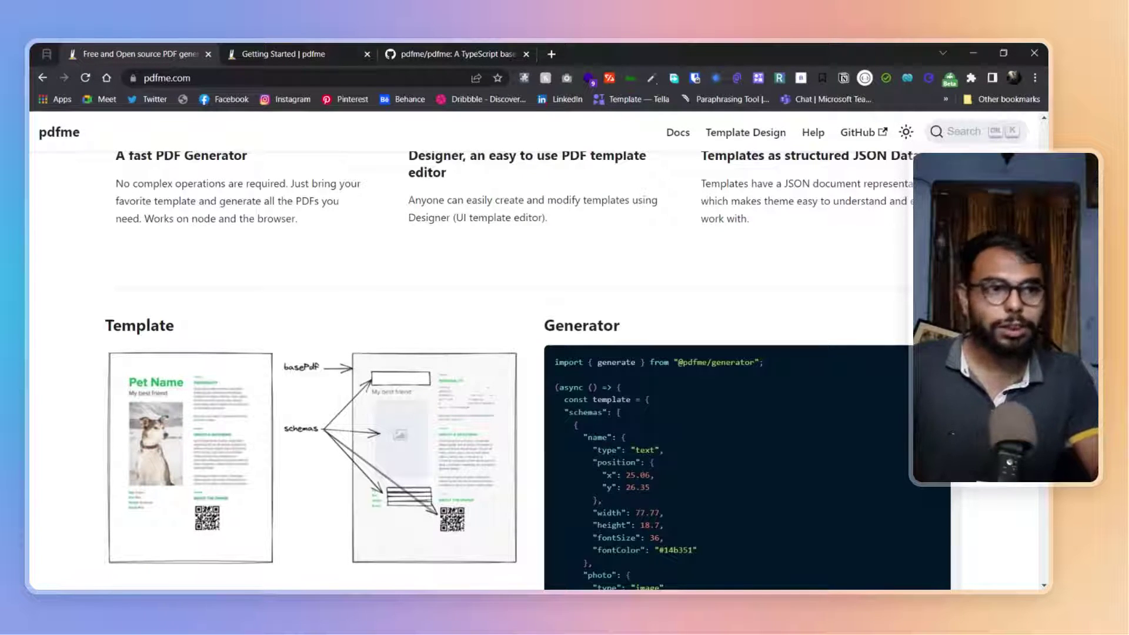
scroll(585, 308, down, 1)
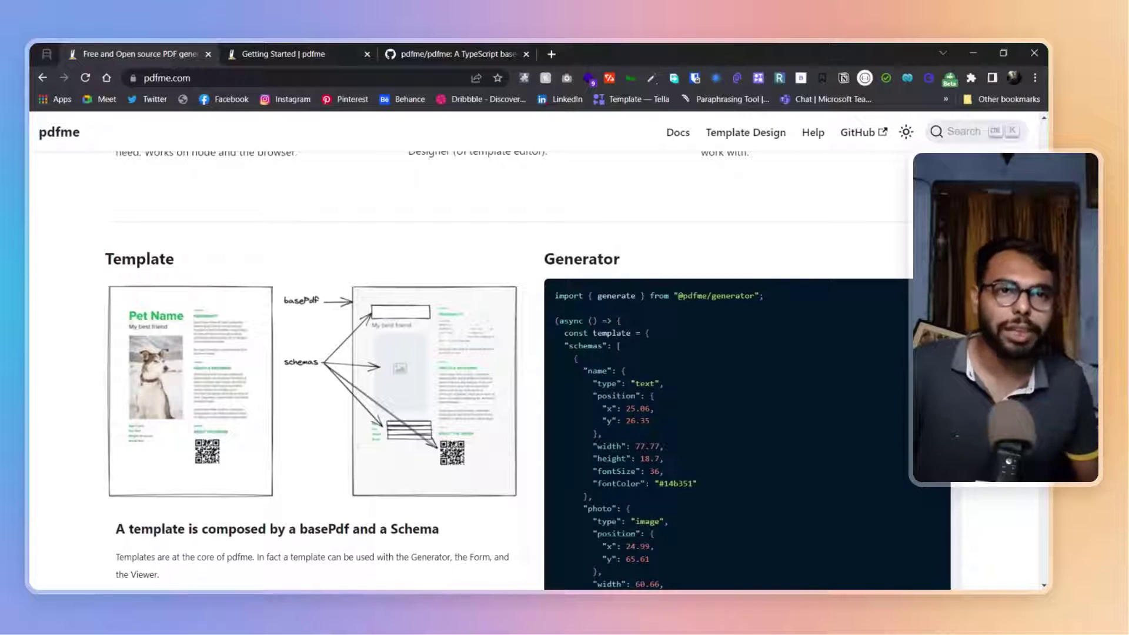
scroll(806, 464, down, 2)
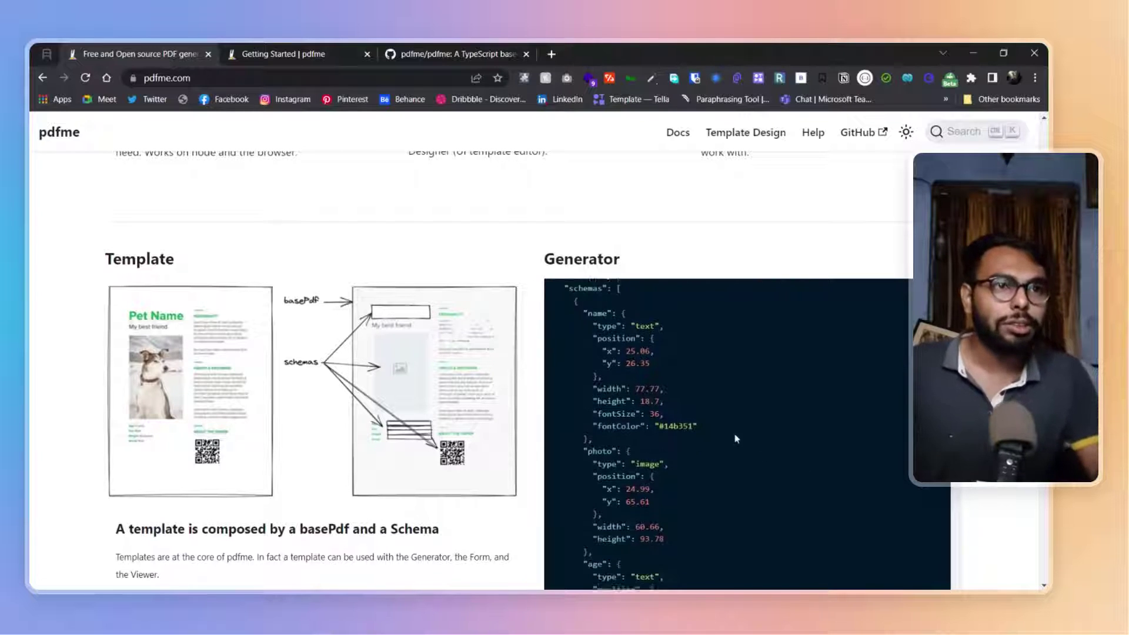
scroll(739, 439, down, 1)
scroll(747, 400, down, 3)
scroll(747, 400, up, 1)
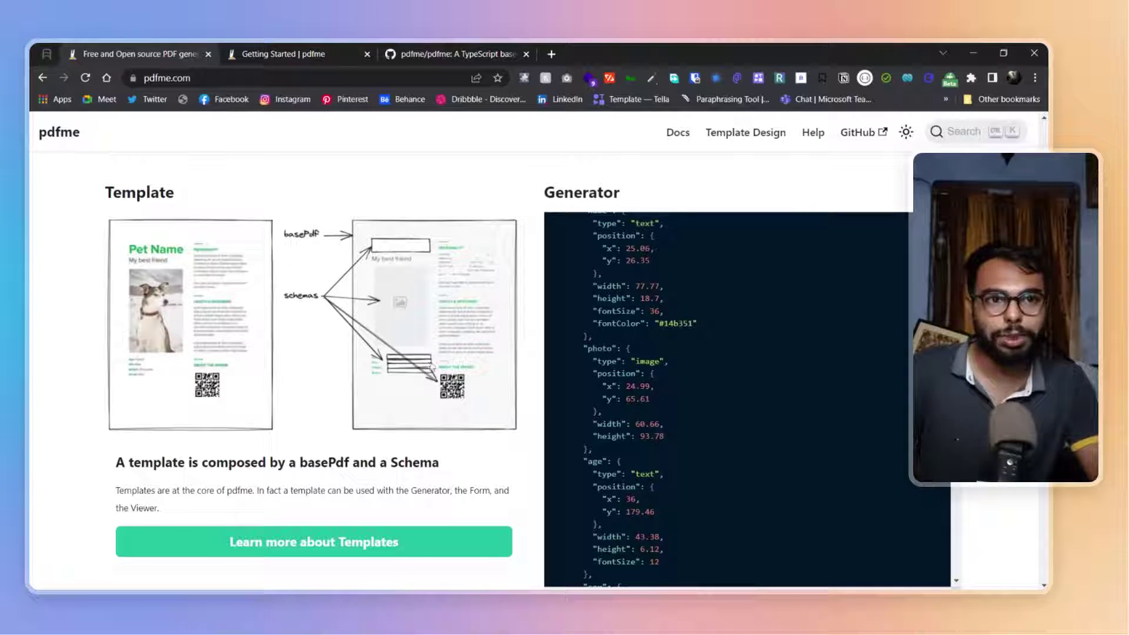
scroll(398, 363, down, 5)
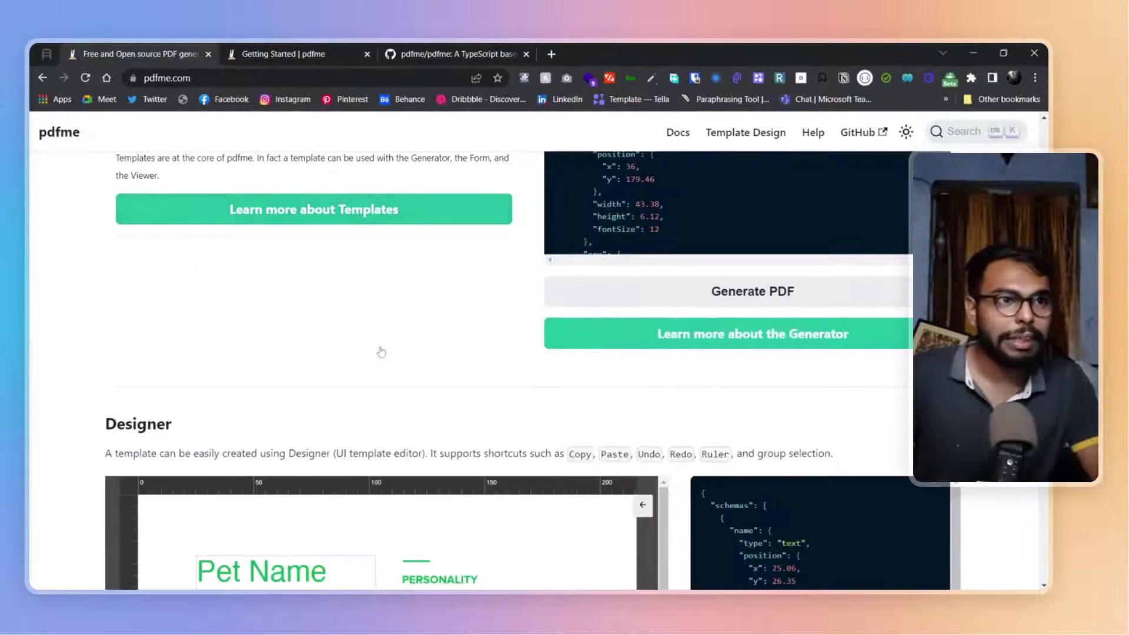
scroll(400, 342, down, 2)
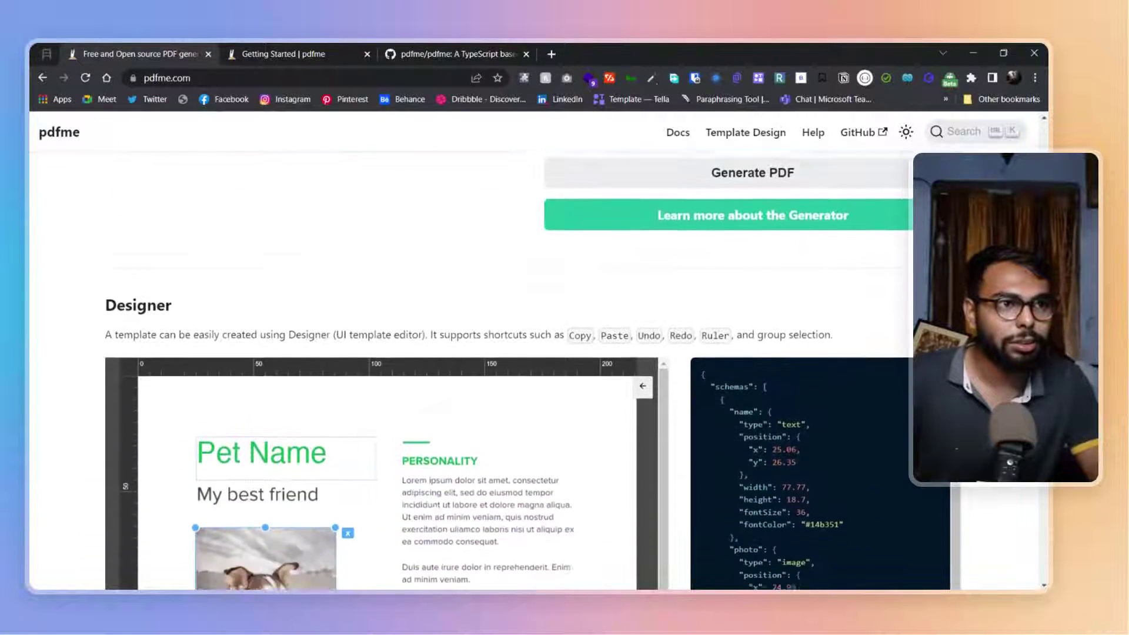
scroll(400, 342, up, 3)
scroll(320, 325, up, 3)
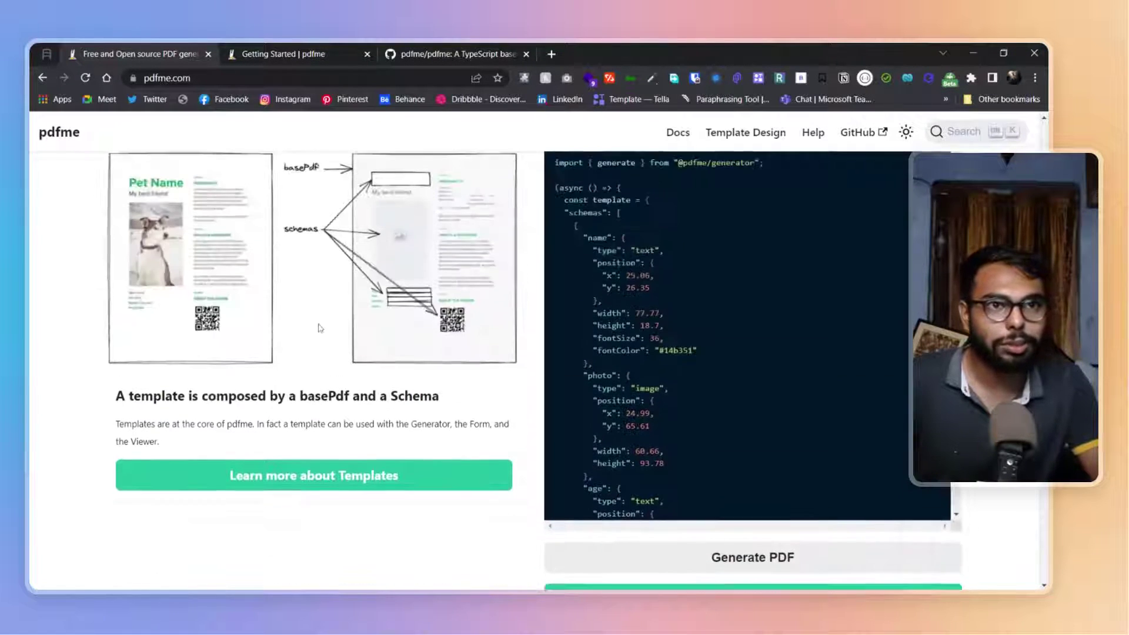
scroll(747, 342, down, 3)
scroll(736, 360, up, 2)
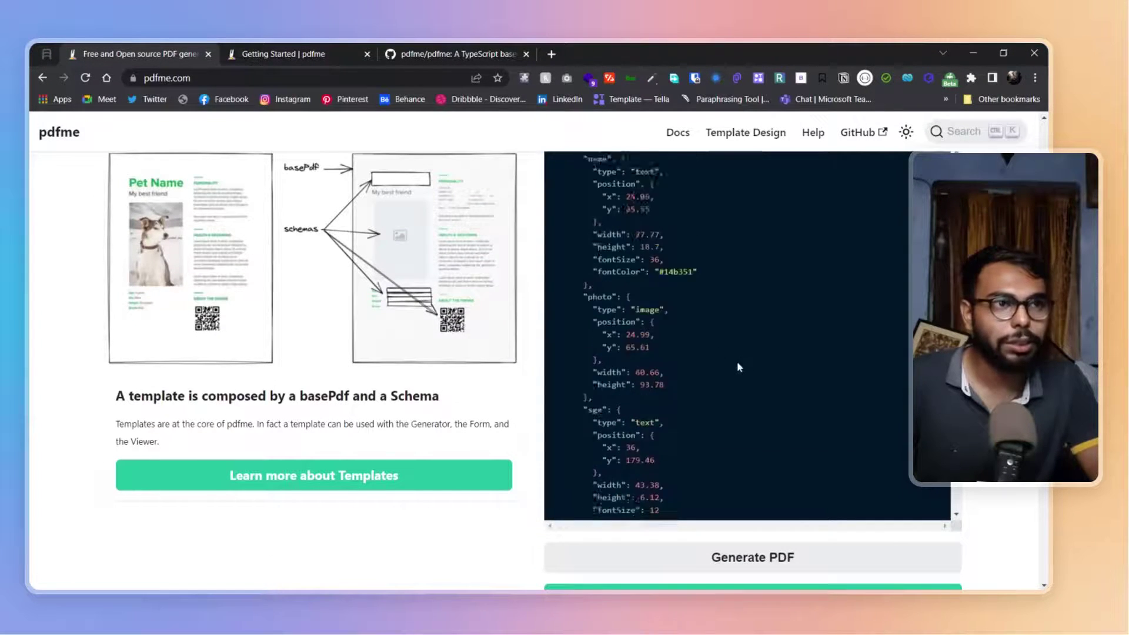
scroll(764, 488, down, 3)
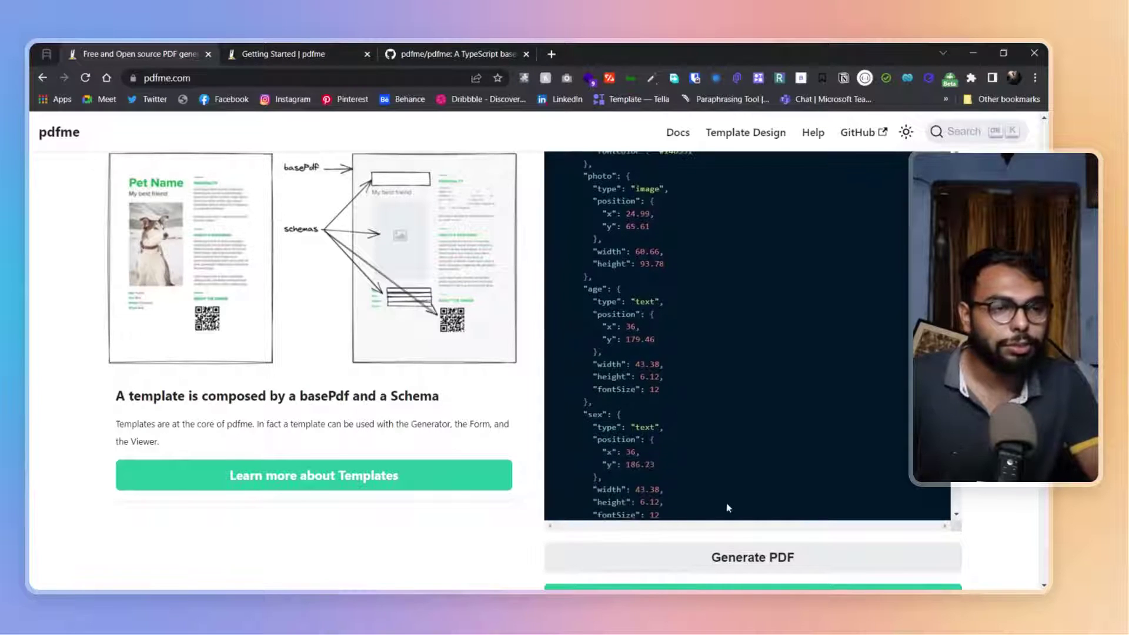
scroll(753, 550, down, 1)
scroll(752, 552, down, 6)
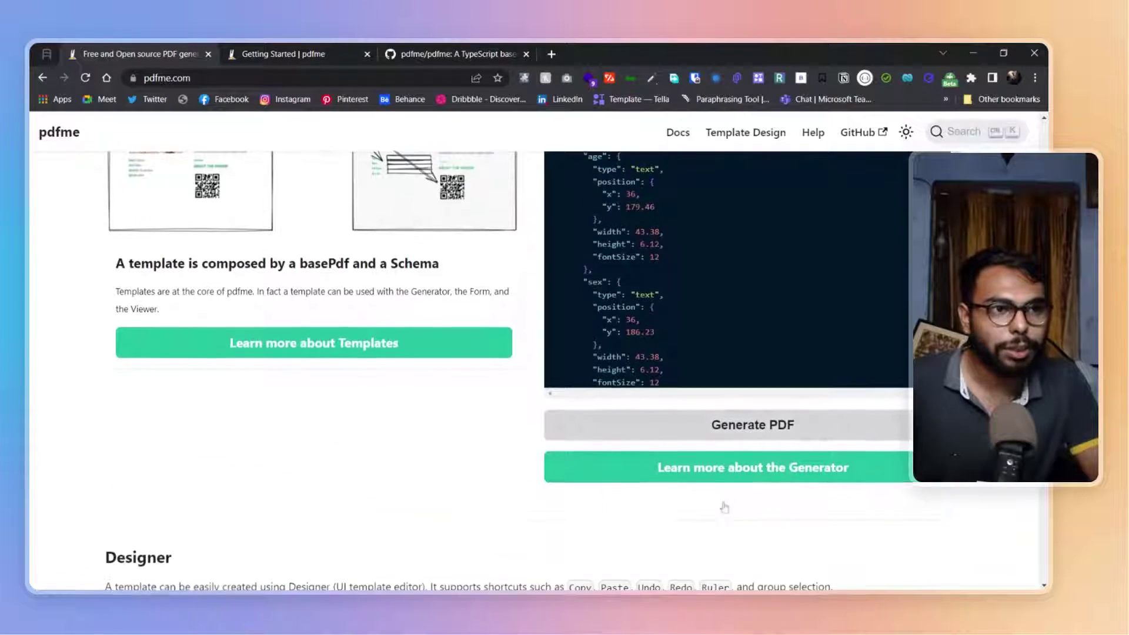
scroll(426, 385, down, 1)
scroll(617, 329, up, 3)
scroll(618, 329, down, 4)
- Show and then hide the photo field's properties, then deselect the photo field
scroll(615, 350, down, 2)
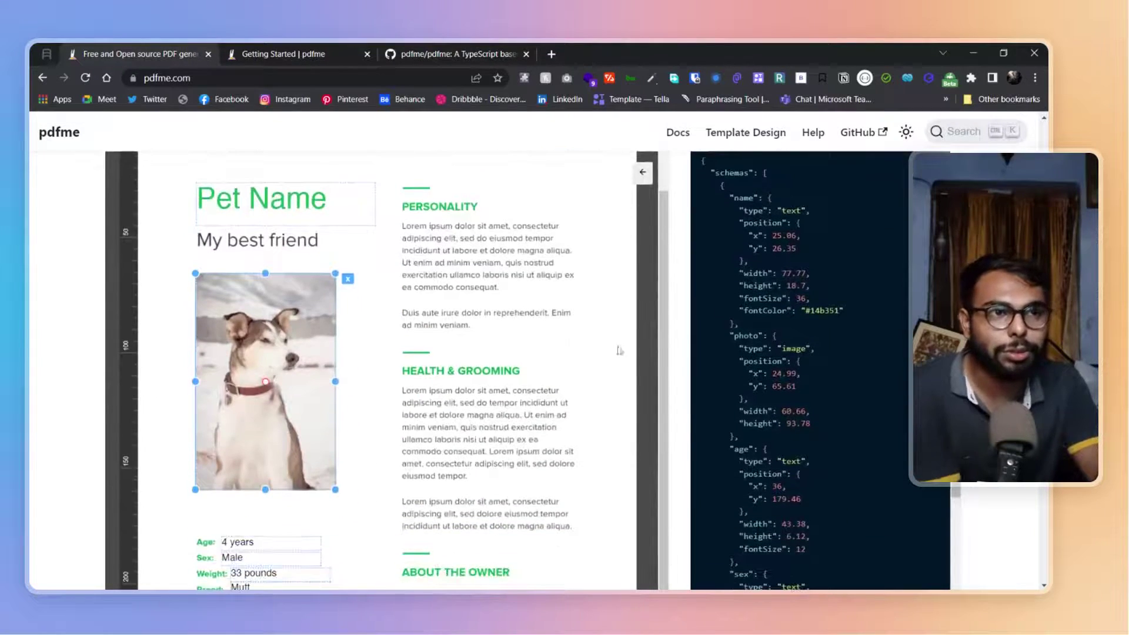
scroll(615, 350, up, 1)
click(643, 171)
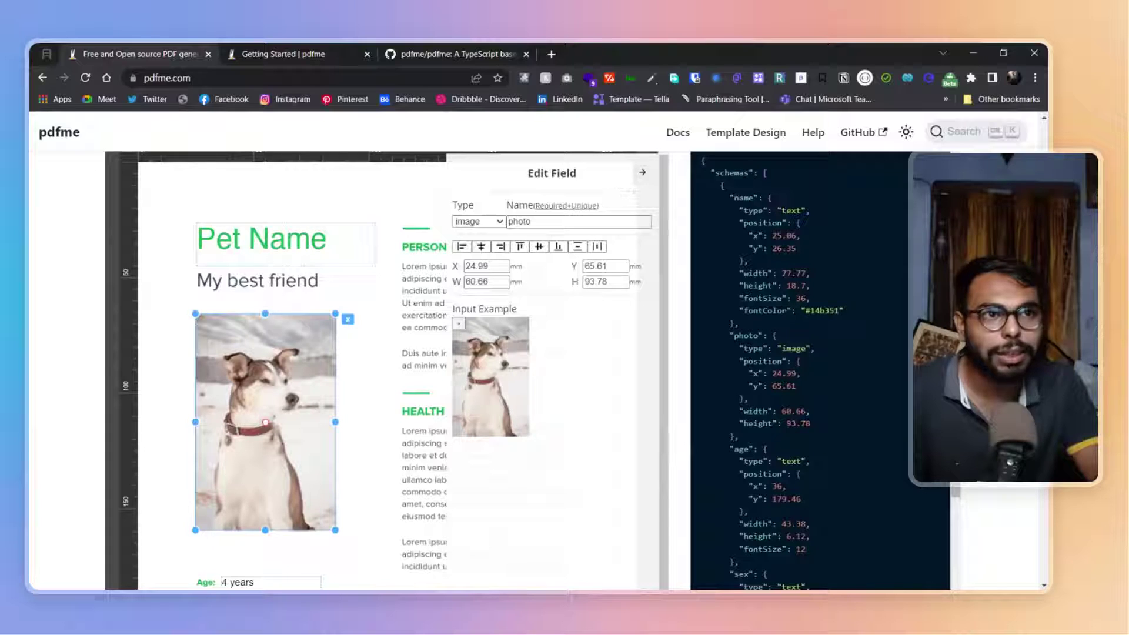
click(643, 175)
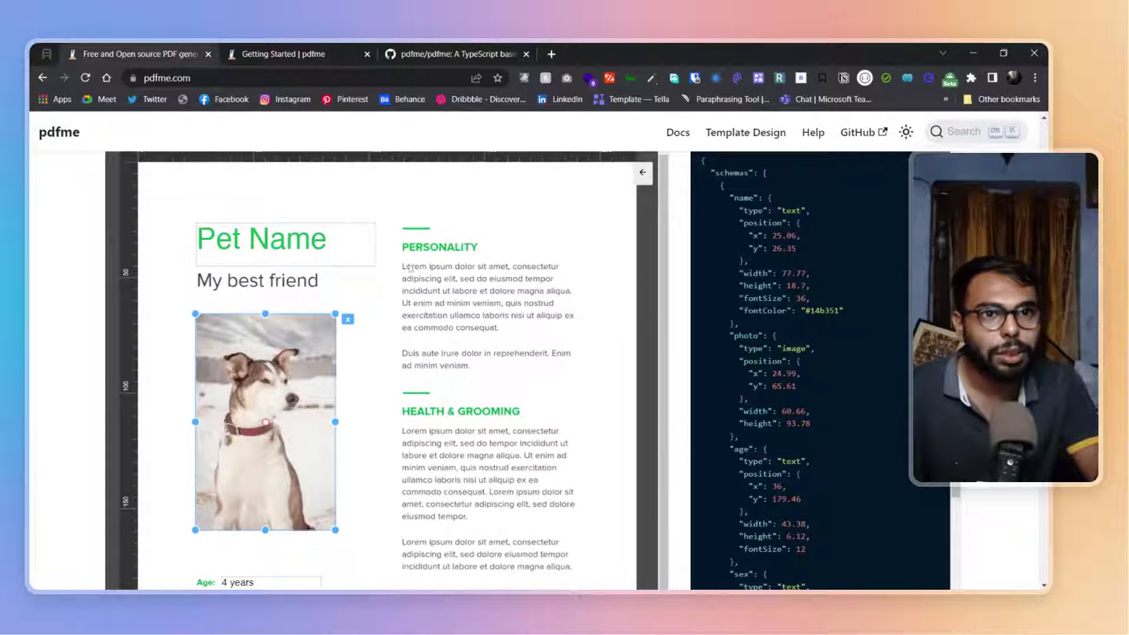
click(570, 220)
- In the List of Fields, drag the 'name' field and open its settings
click(643, 172)
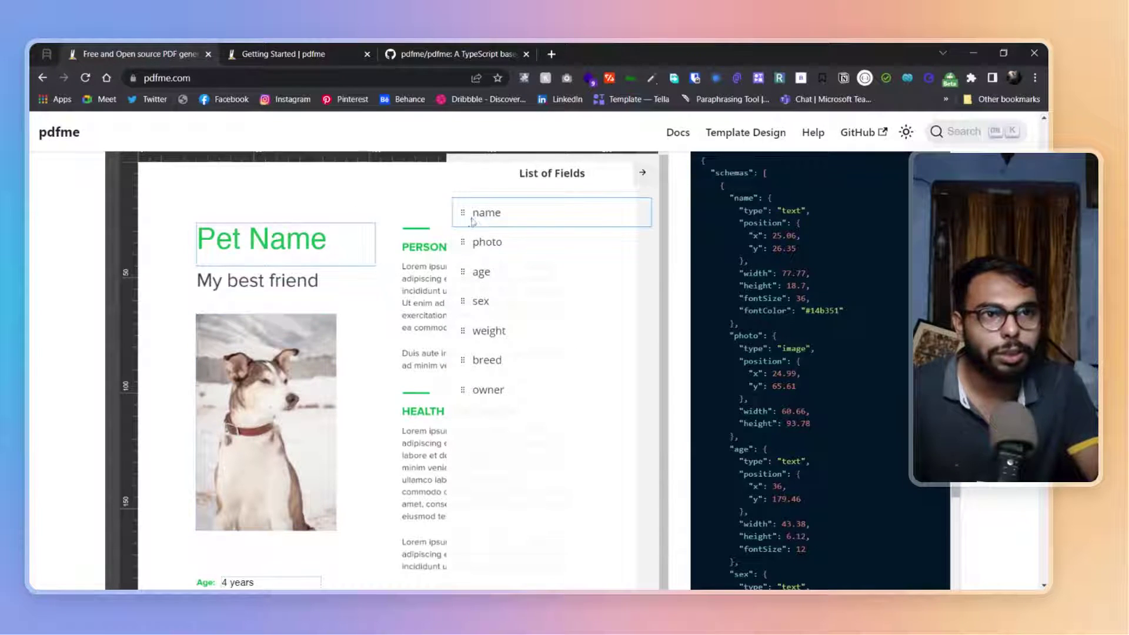
drag(462, 213, 461, 245)
click(493, 212)
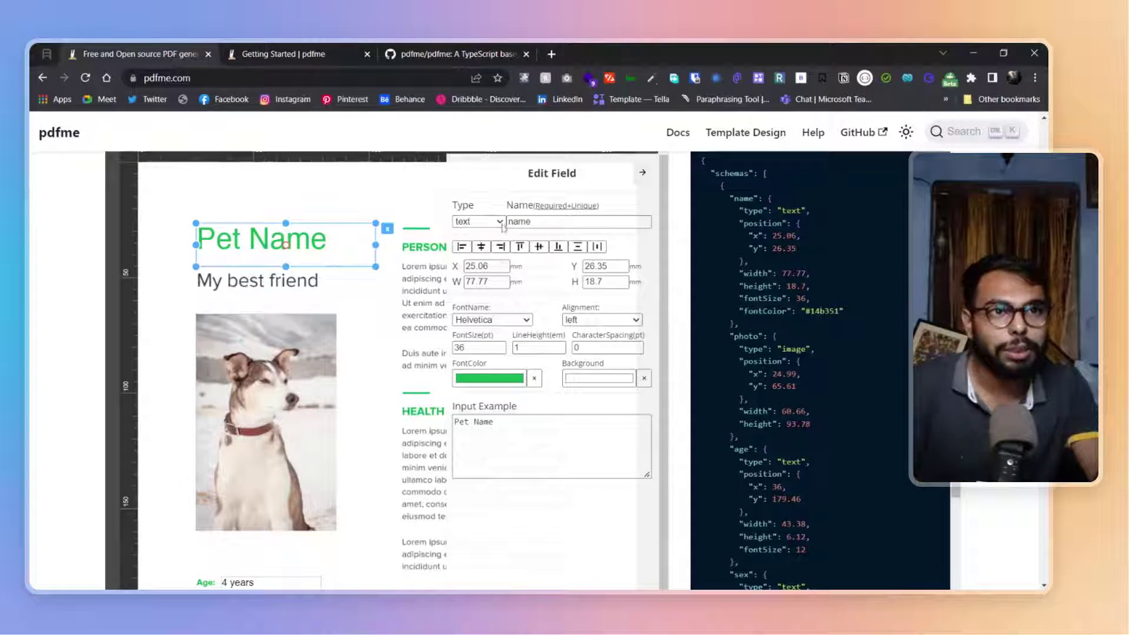
- Rename the field to 'Hello World', then change it back to 'name'
click(532, 221)
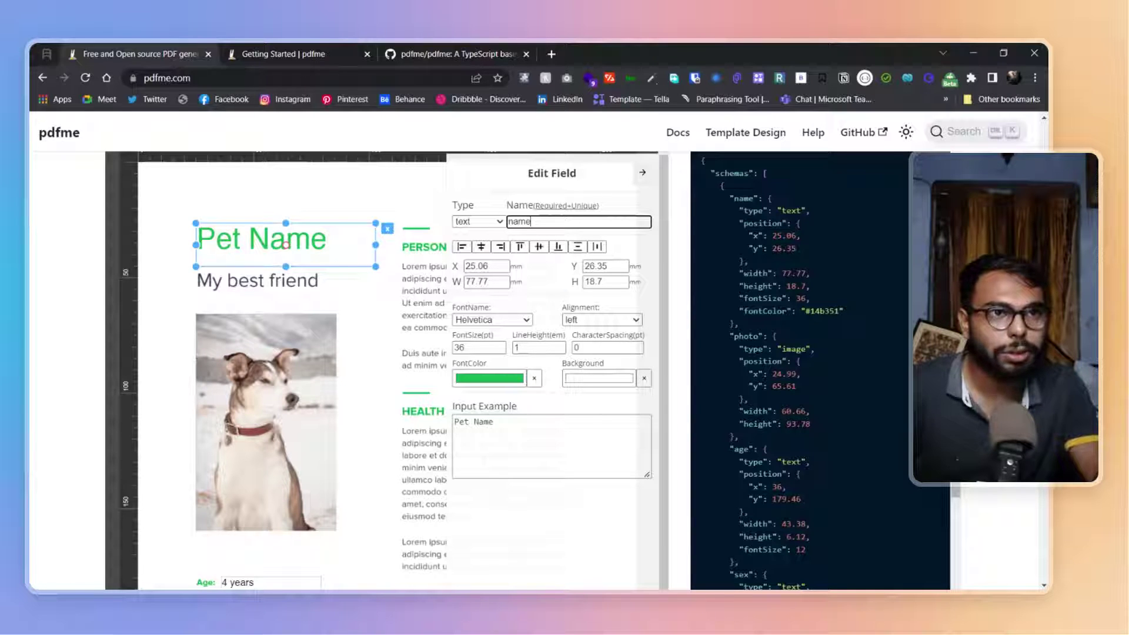
drag(529, 222, 490, 228)
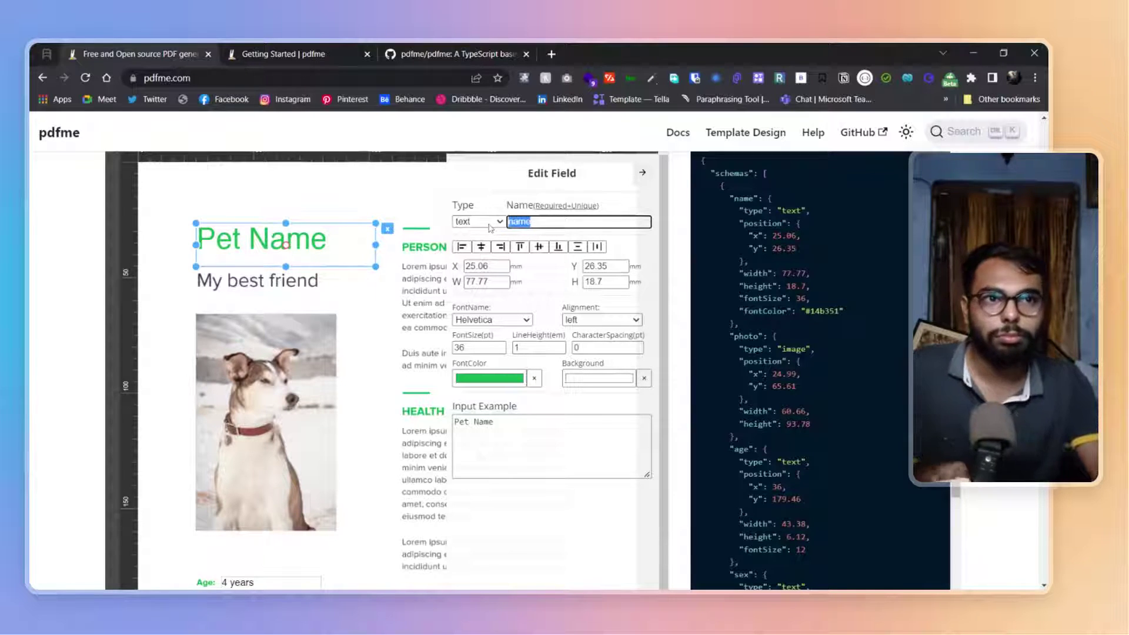
text(He)
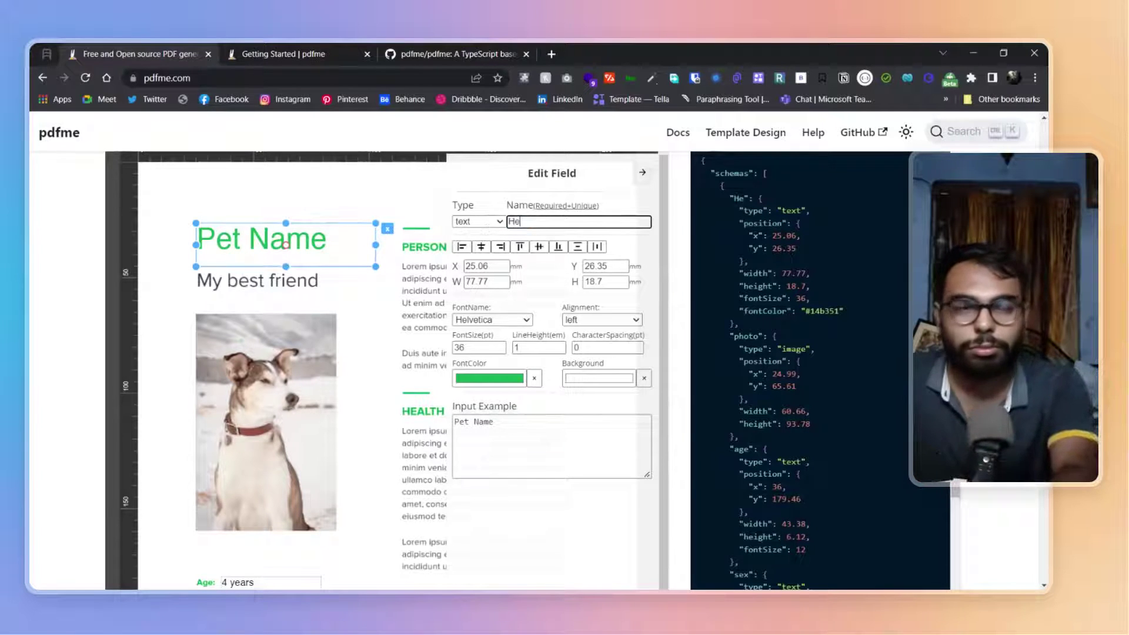
text(llo World)
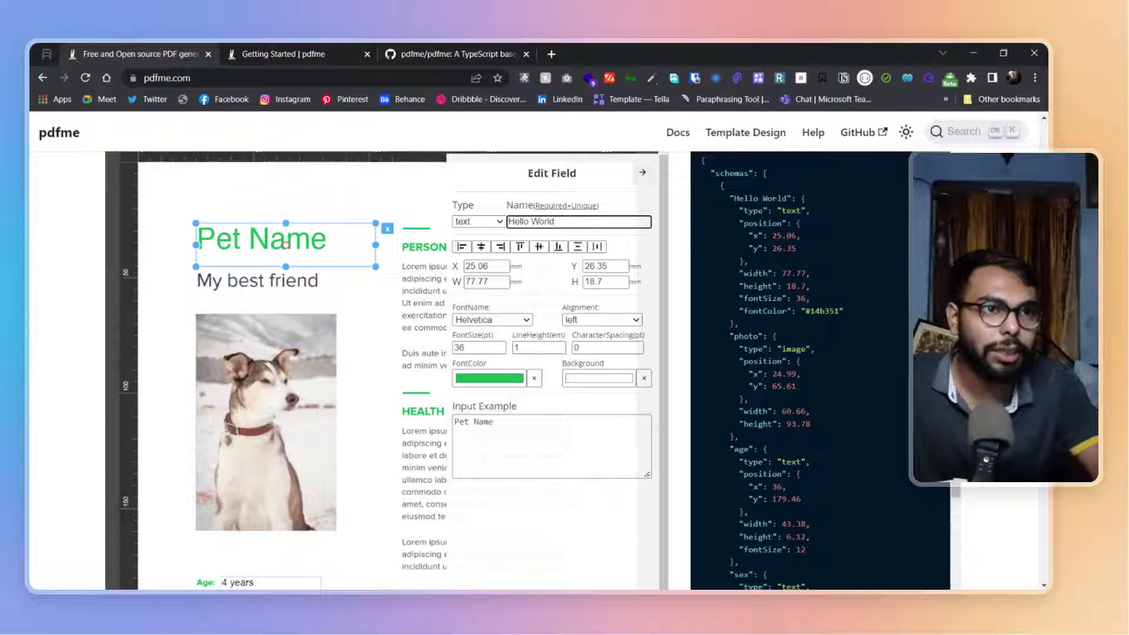
key(ctrl+a)
text(name)
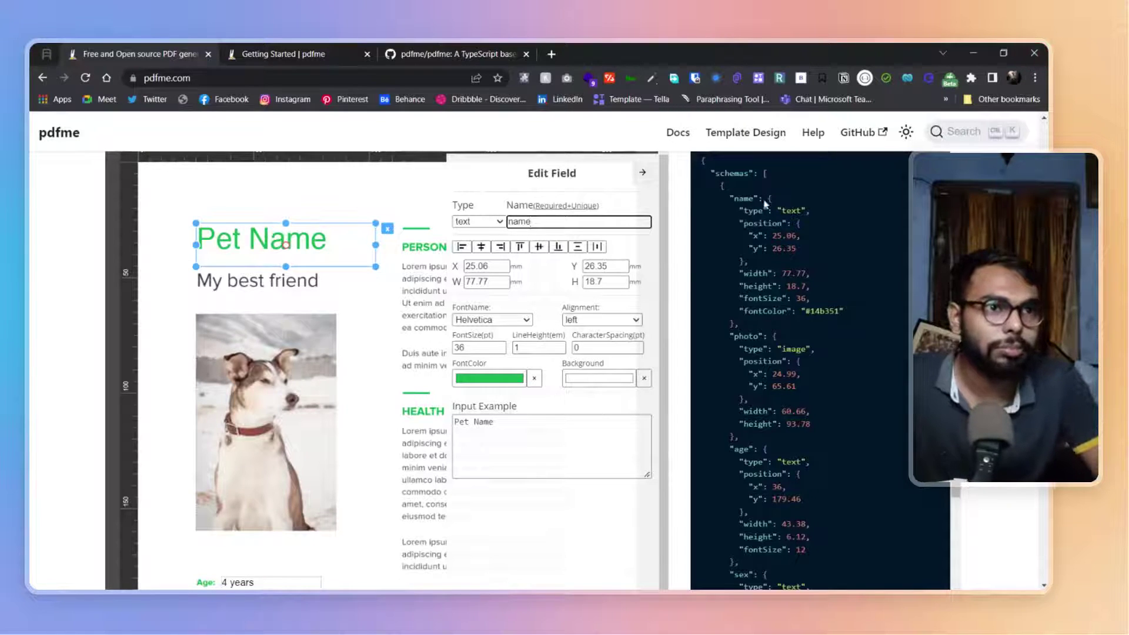
- Replace the Input Example 'Pet Name' with 'Mehul'
drag(496, 422, 381, 426)
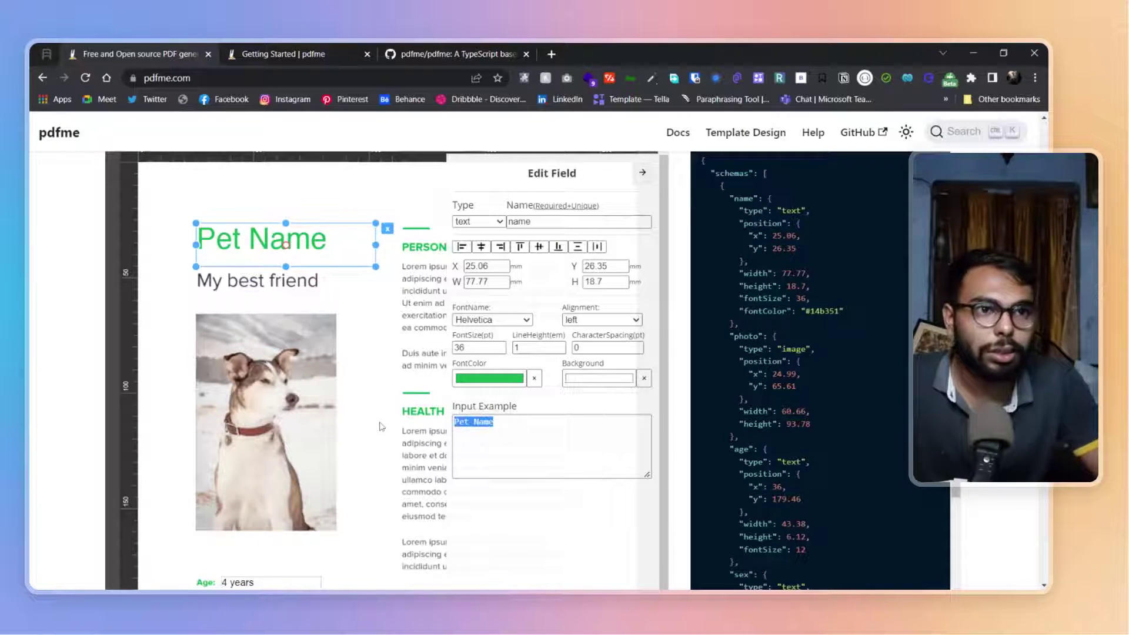
key(BackSpace)
text(Mehu)
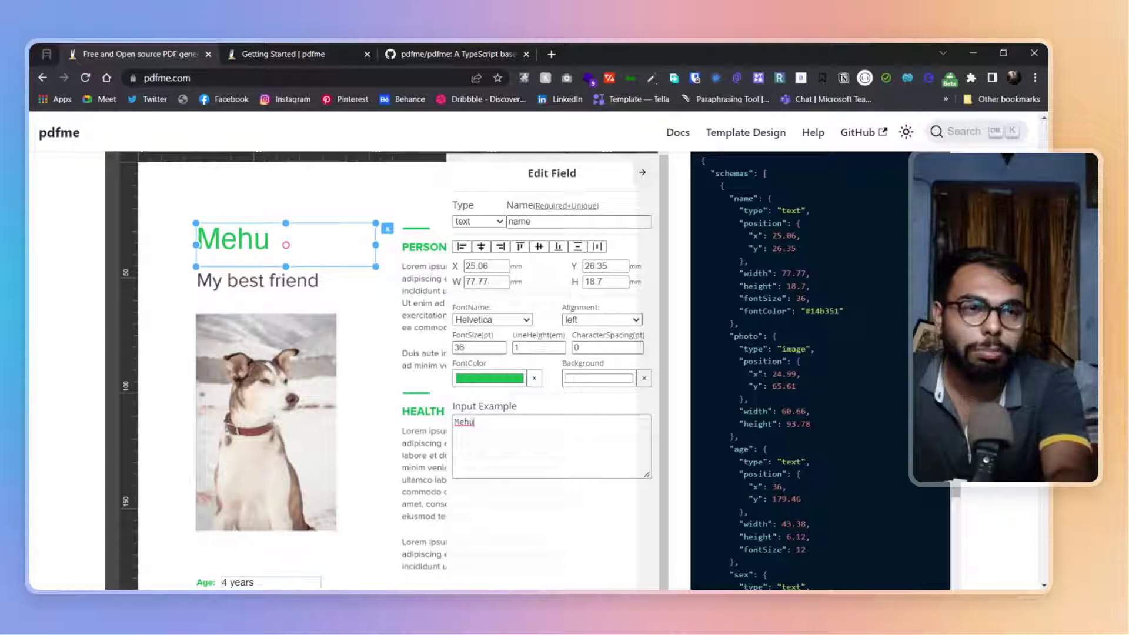
text(l)
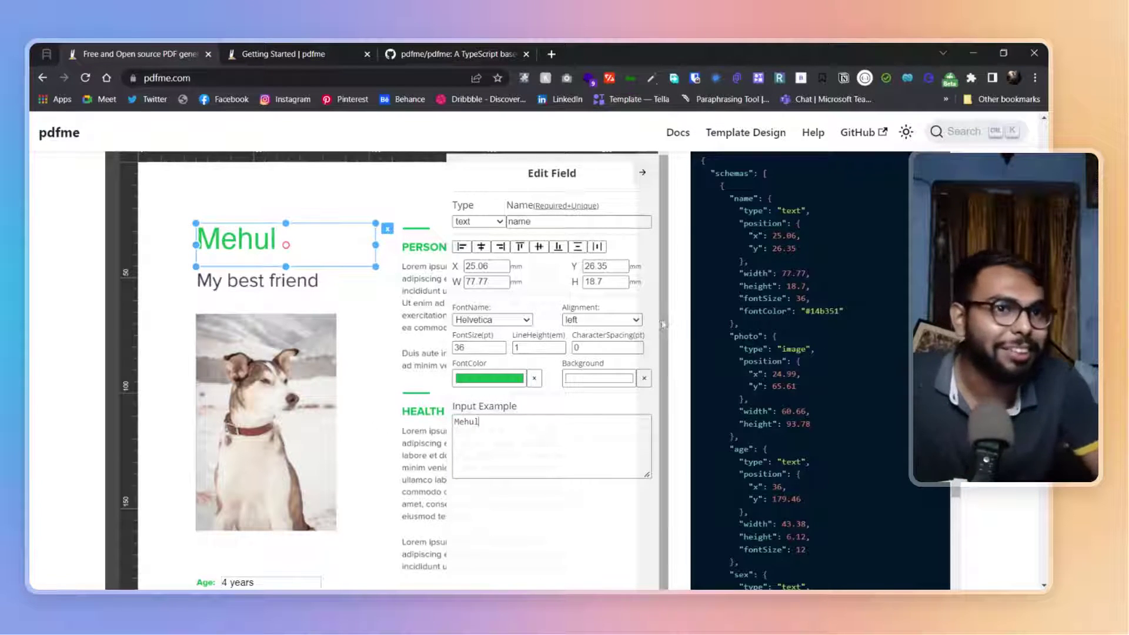
- Change the Mehul heading's font colour to pale green #79b490
click(510, 393)
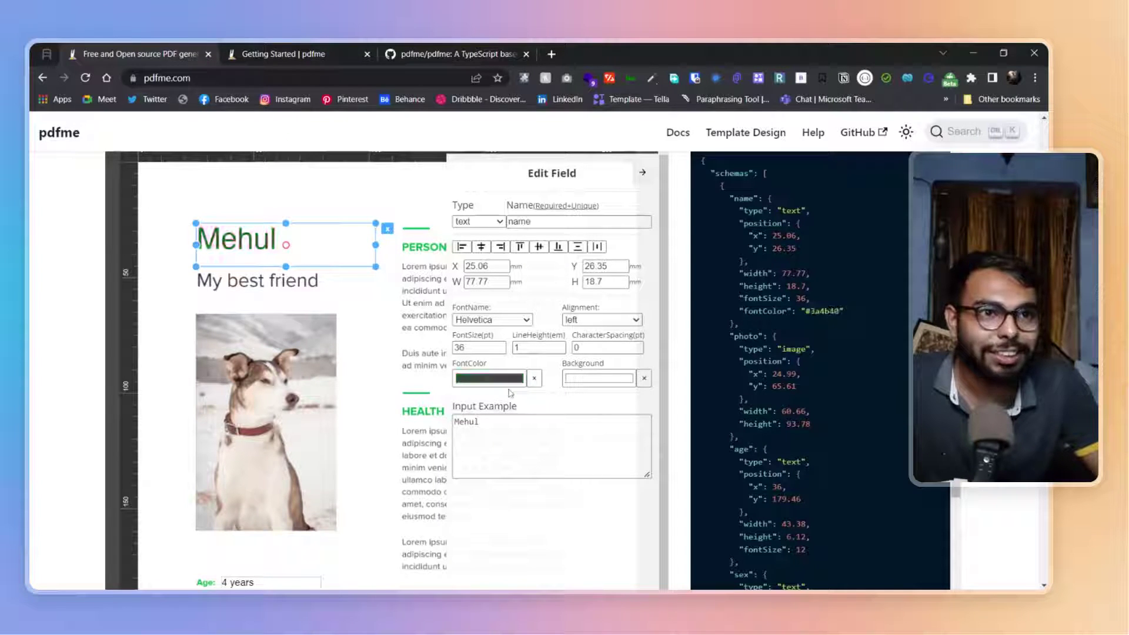
scroll(690, 450, down, 1)
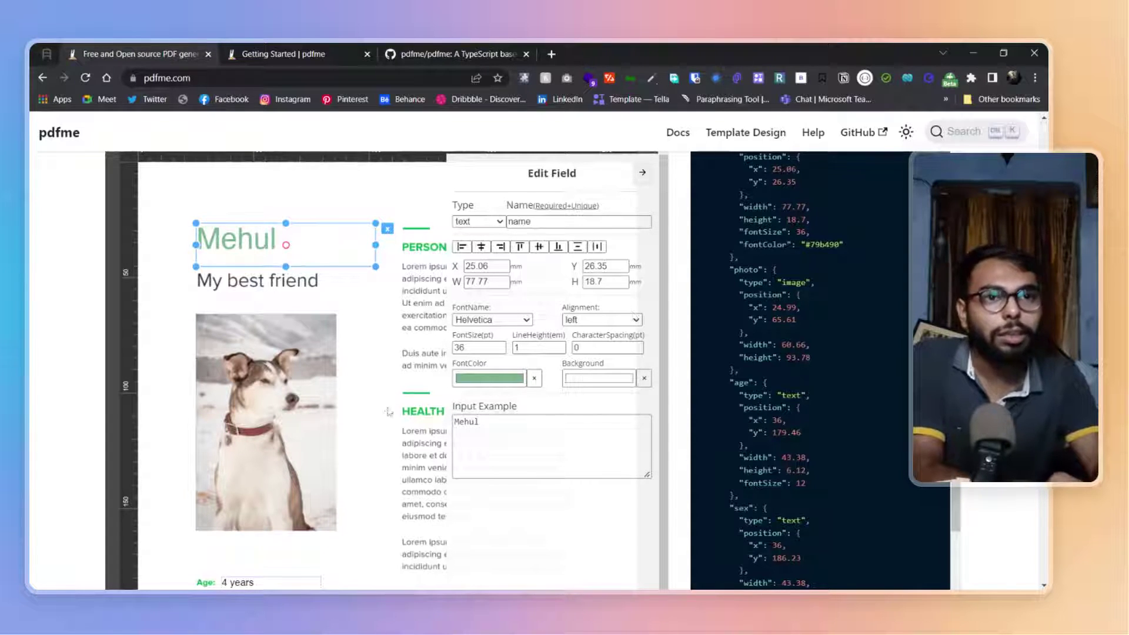
- Swap the dog photo for the portrait Frame 62.png and trim the box to 62.29 mm tall
scroll(386, 413, down, 1)
click(309, 400)
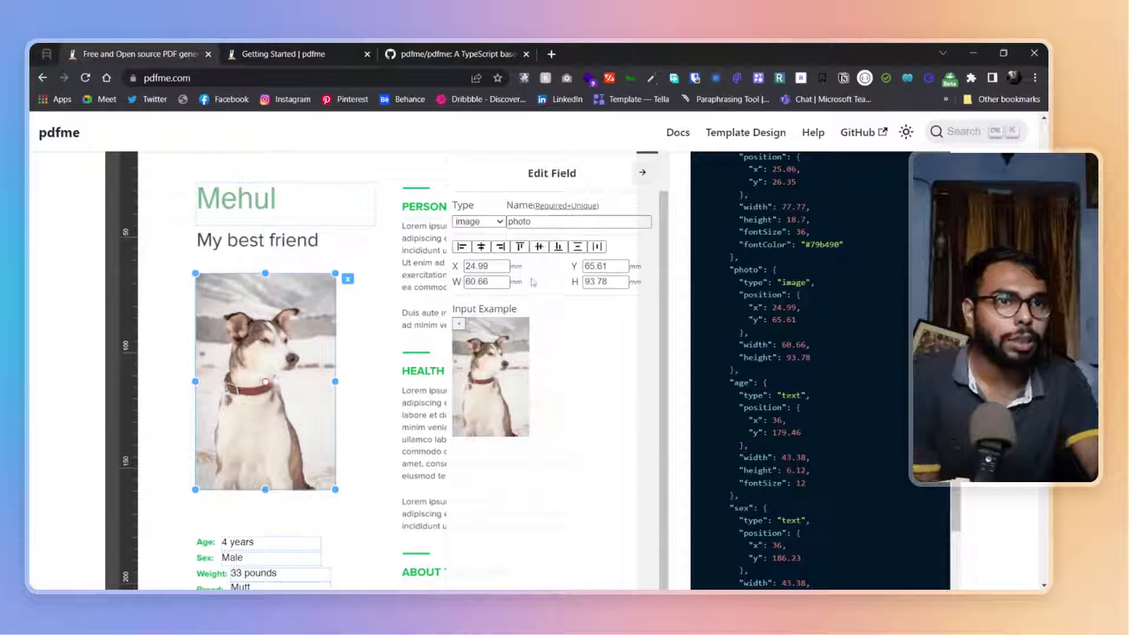
click(459, 327)
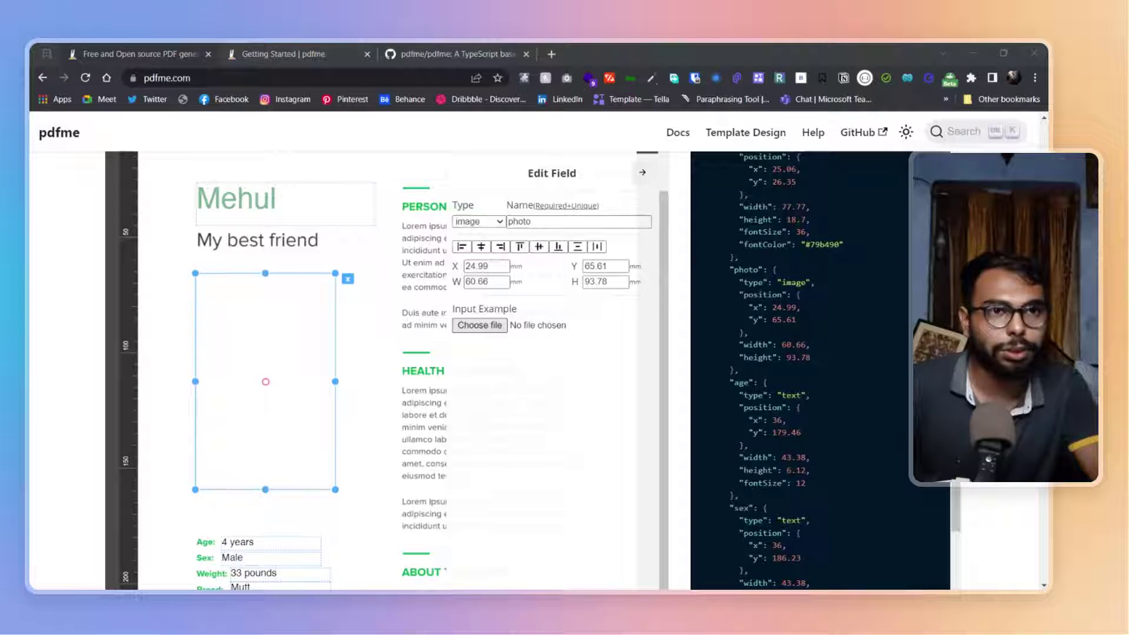
key(Return)
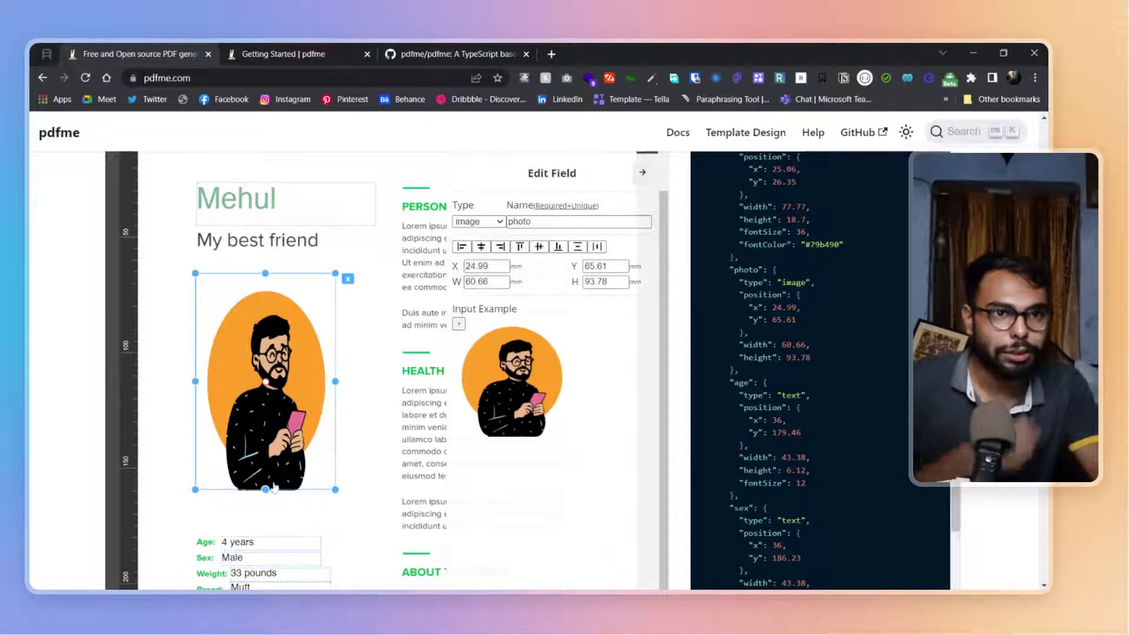
drag(265, 489, 267, 416)
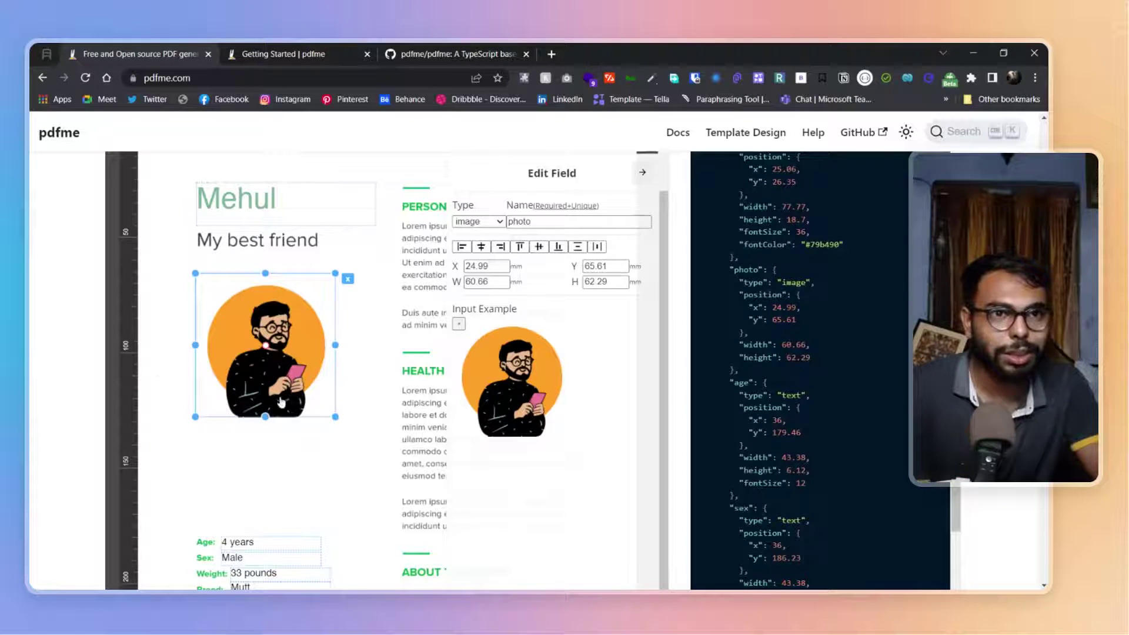
click(362, 359)
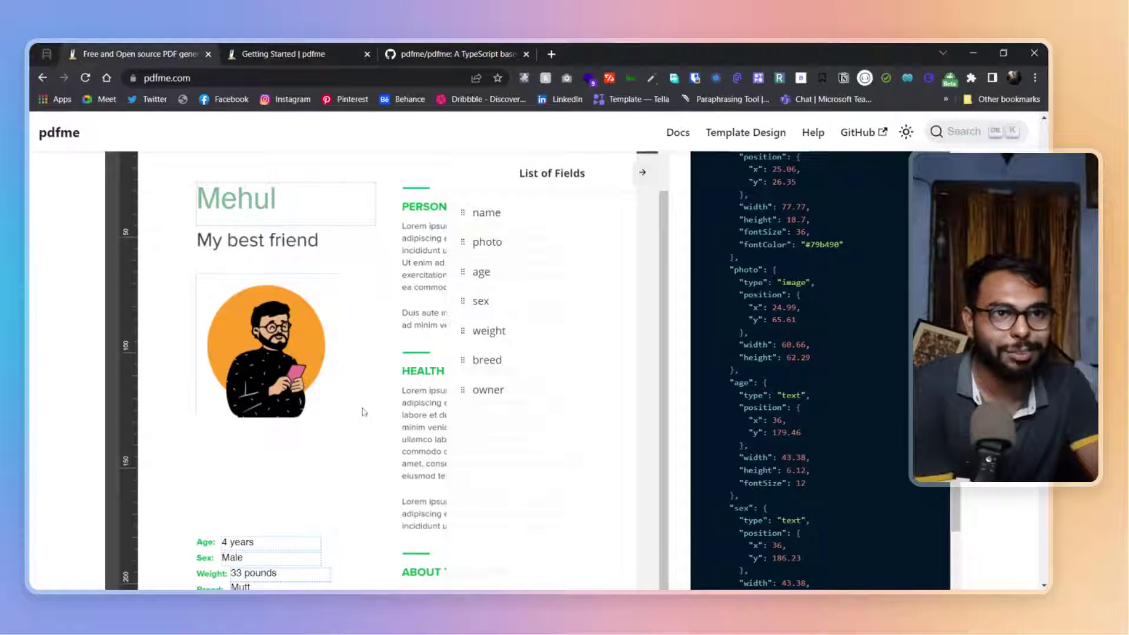
click(642, 172)
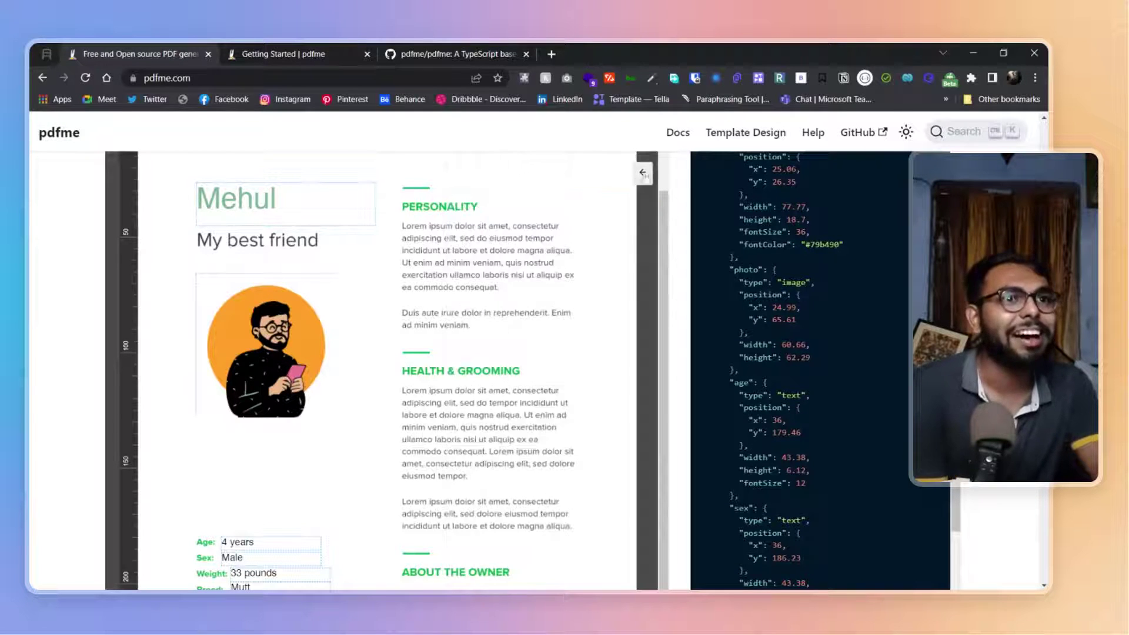
scroll(498, 370, down, 5)
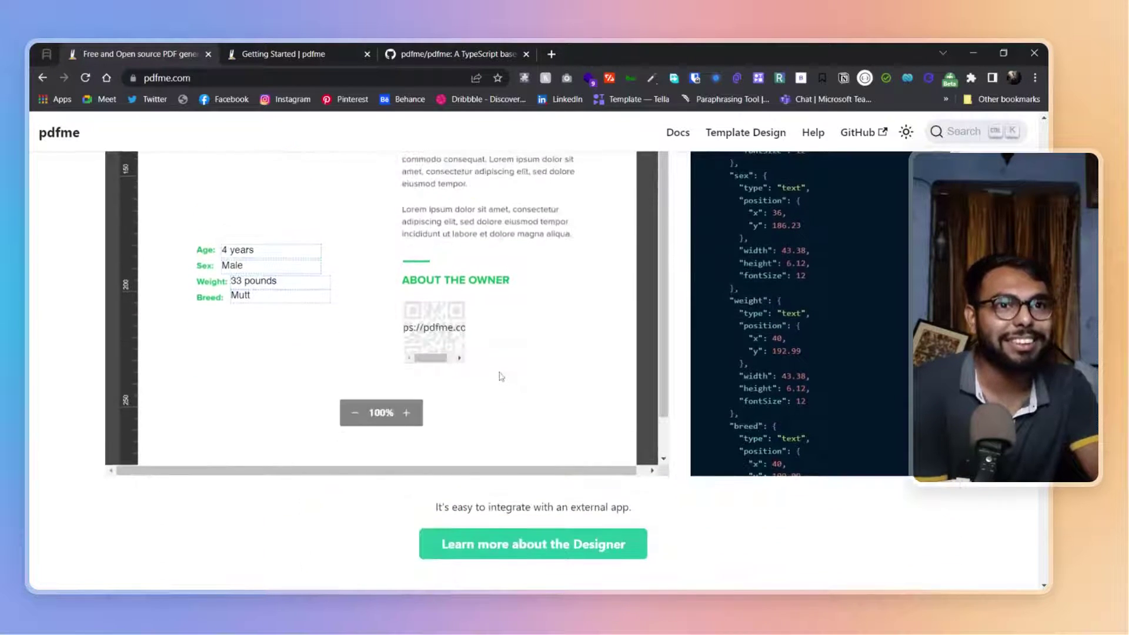
scroll(564, 376, up, 6)
scroll(565, 375, down, 4)
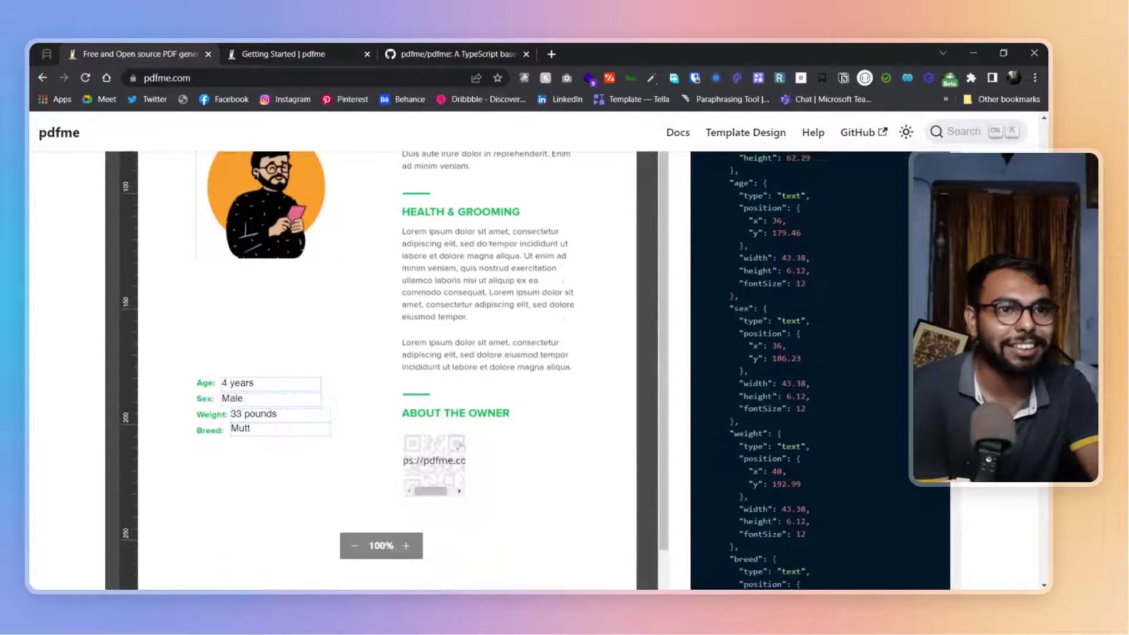
click(461, 470)
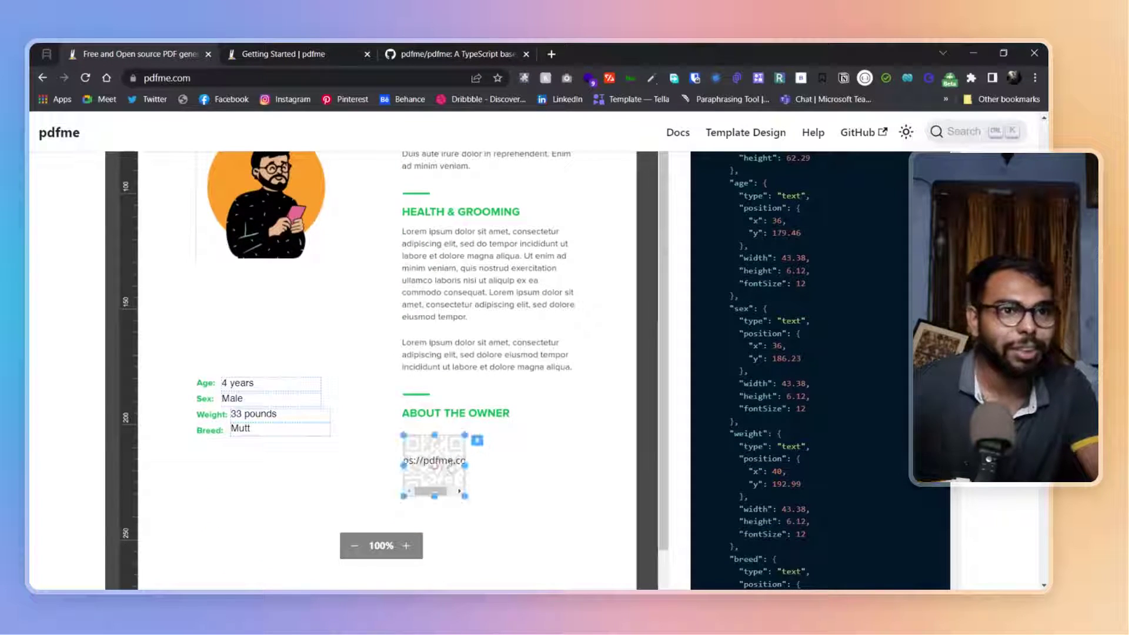
click(561, 457)
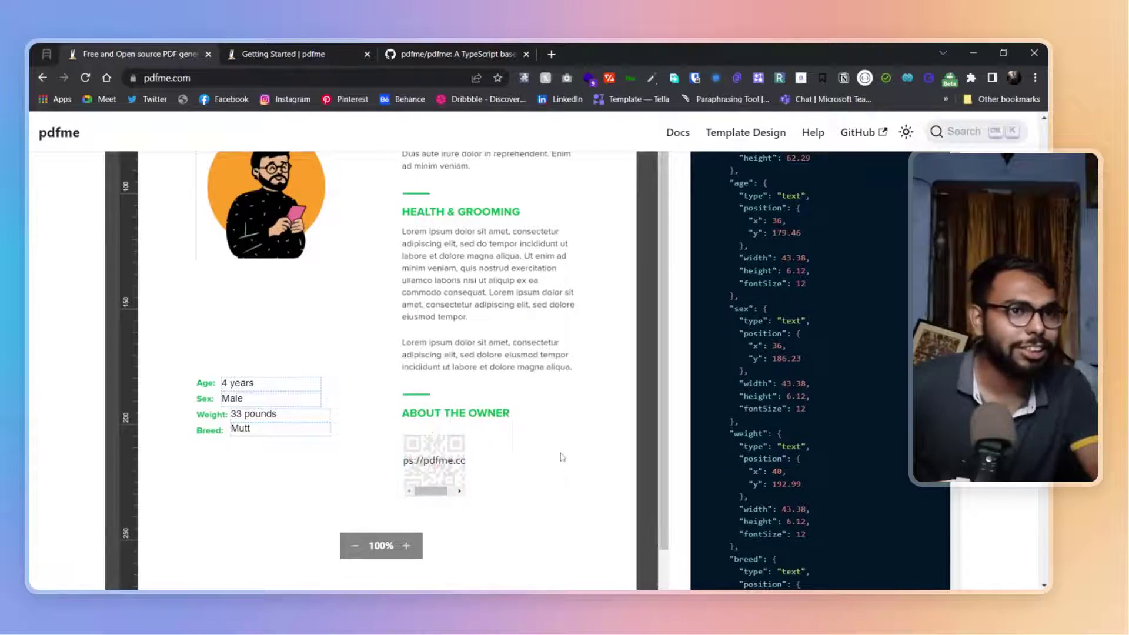
scroll(614, 377, up, 5)
click(647, 245)
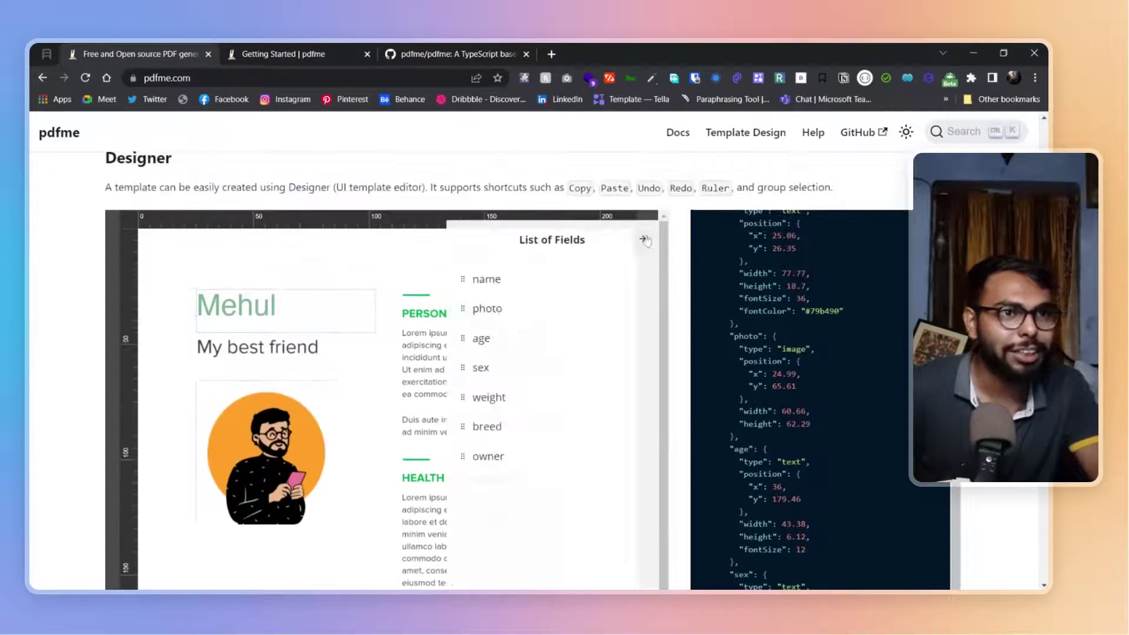
scroll(545, 321, down, 1)
click(643, 240)
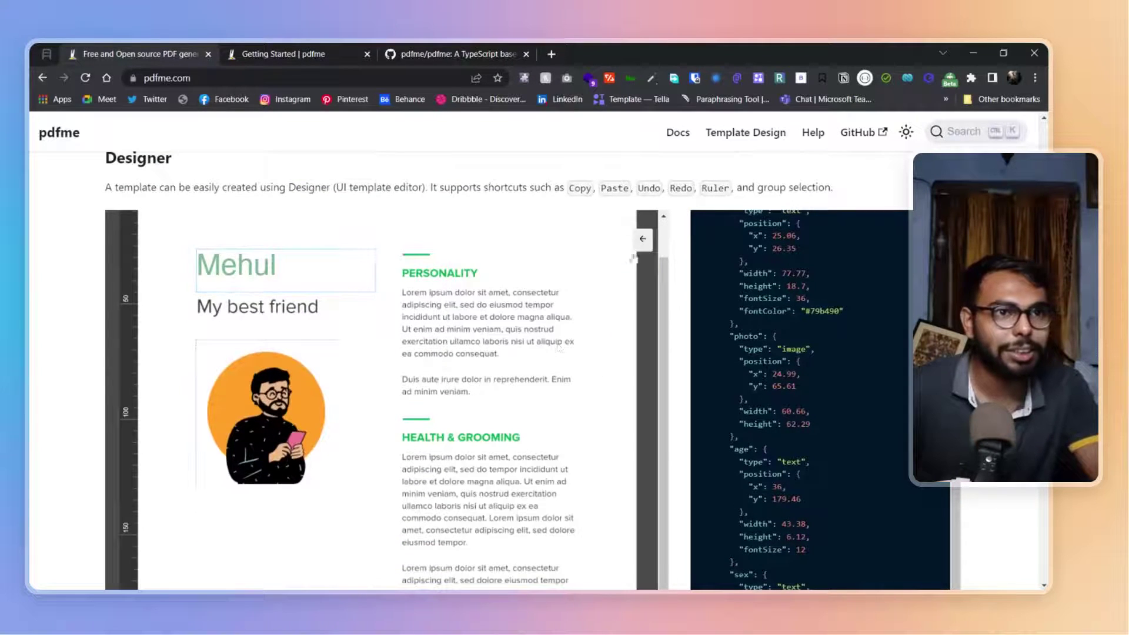
scroll(552, 364, down, 1)
scroll(553, 364, down, 5)
scroll(553, 364, up, 3)
scroll(382, 352, up, 3)
scroll(820, 371, down, 4)
scroll(831, 296, up, 8)
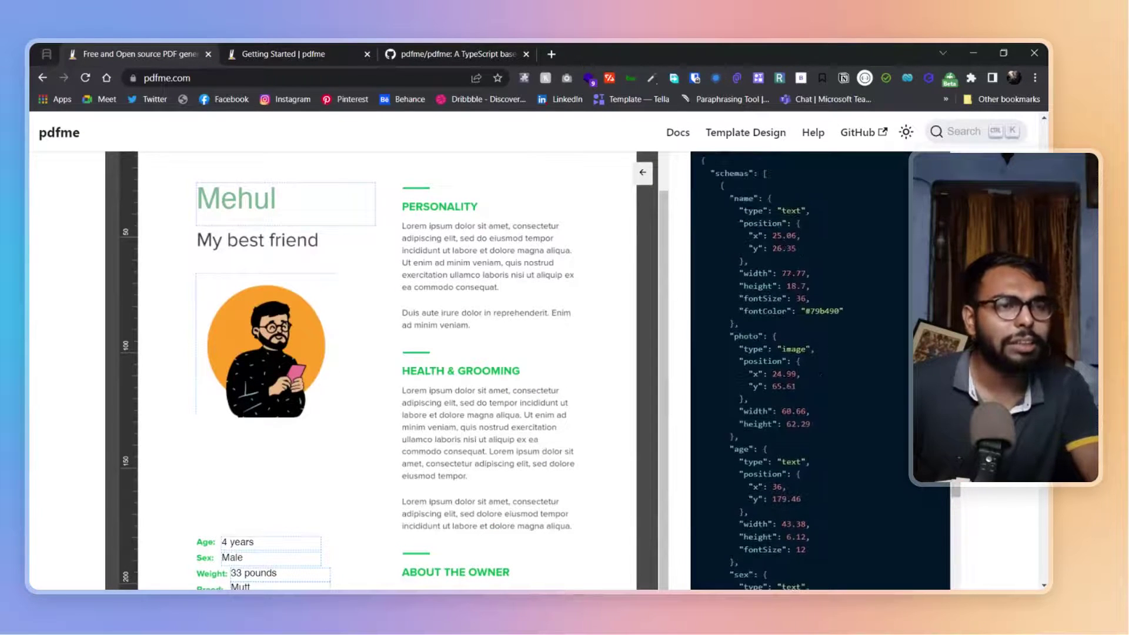
scroll(832, 295, up, 4)
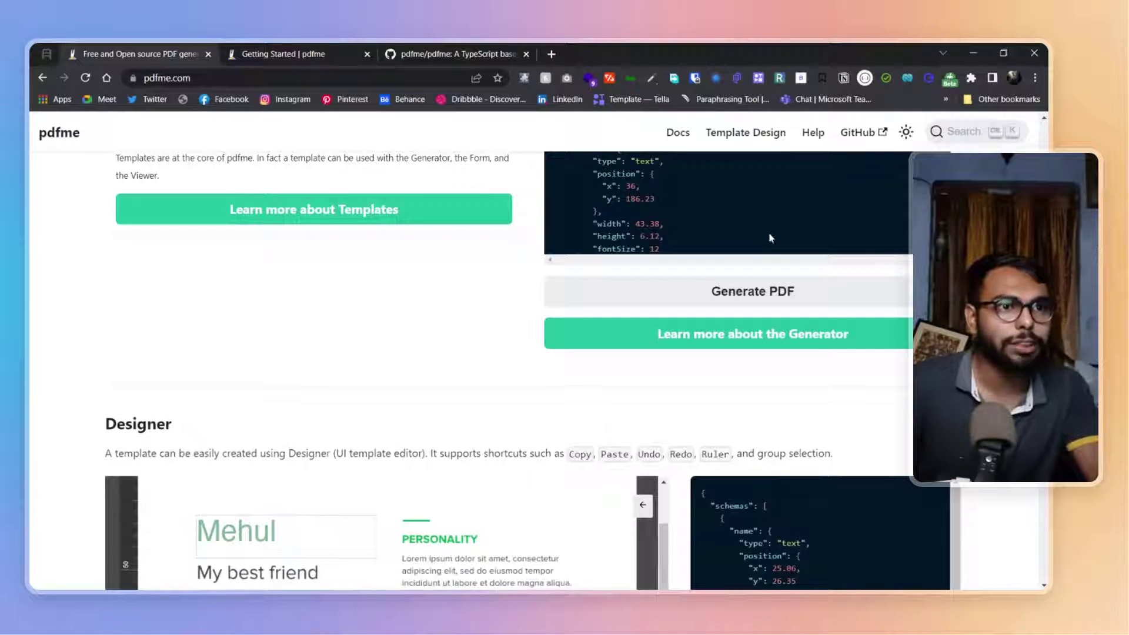
scroll(789, 302, down, 4)
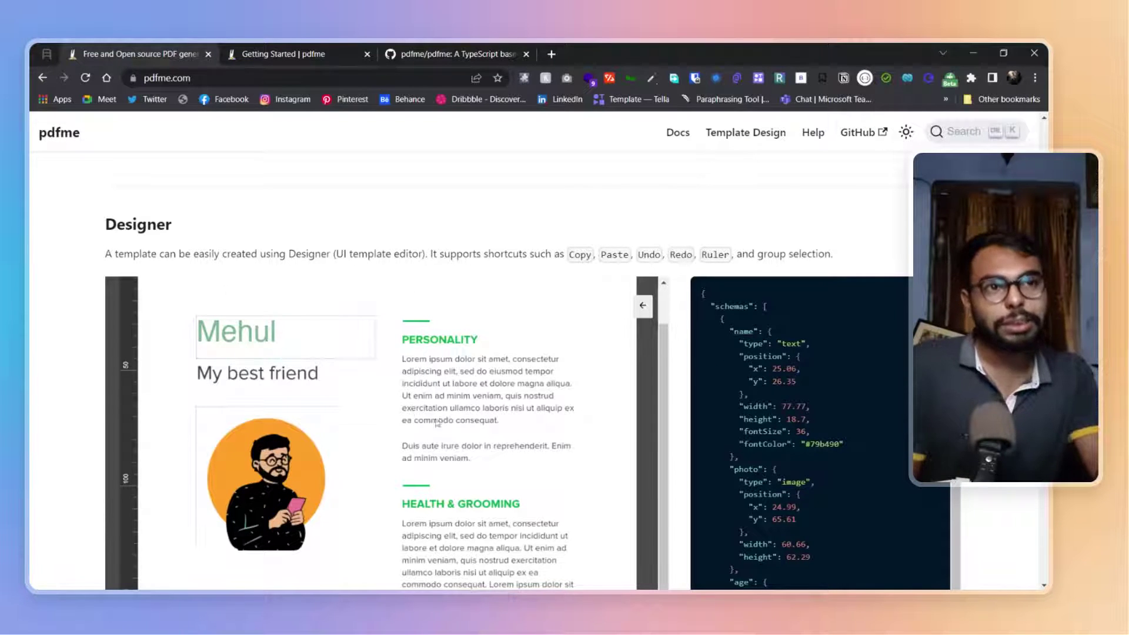
scroll(602, 423, down, 1)
scroll(602, 422, down, 10)
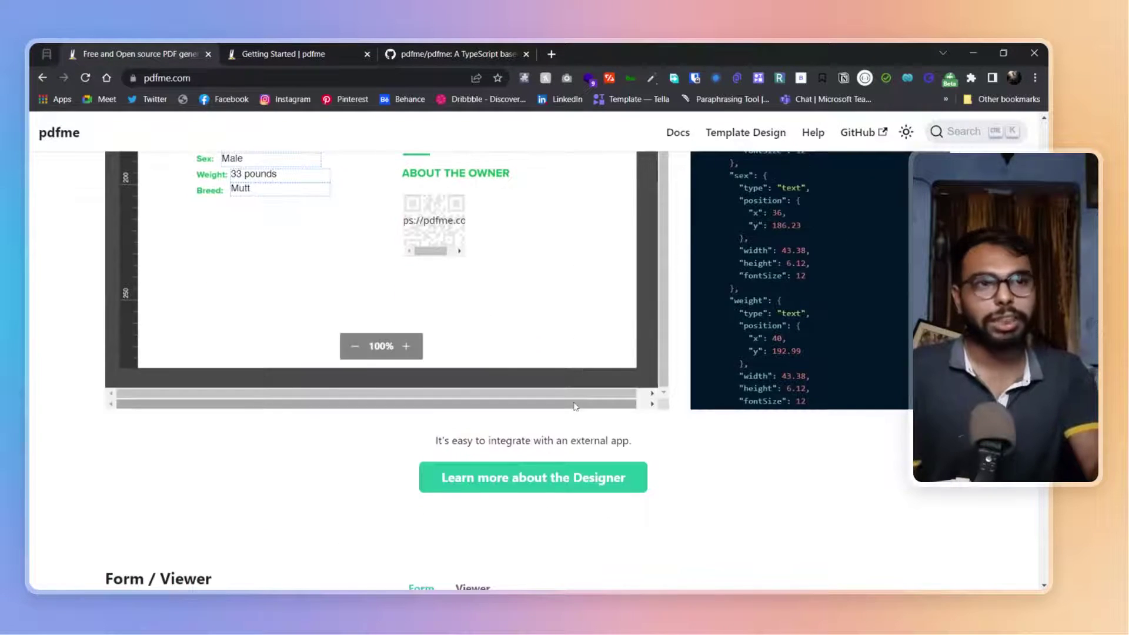
scroll(586, 415, down, 4)
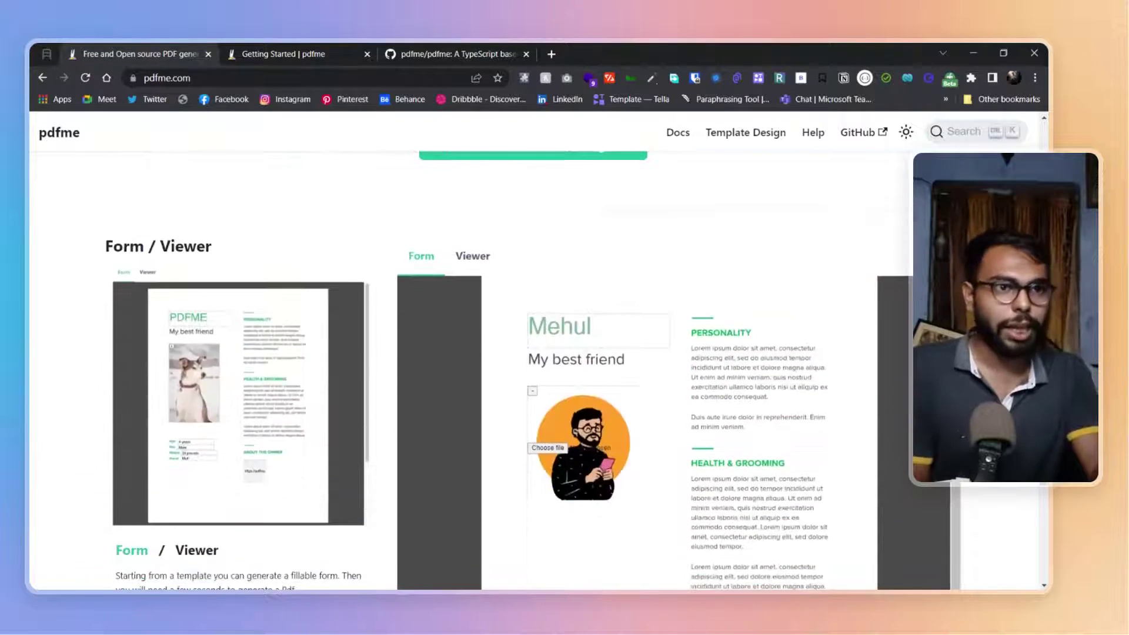
scroll(585, 418, down, 2)
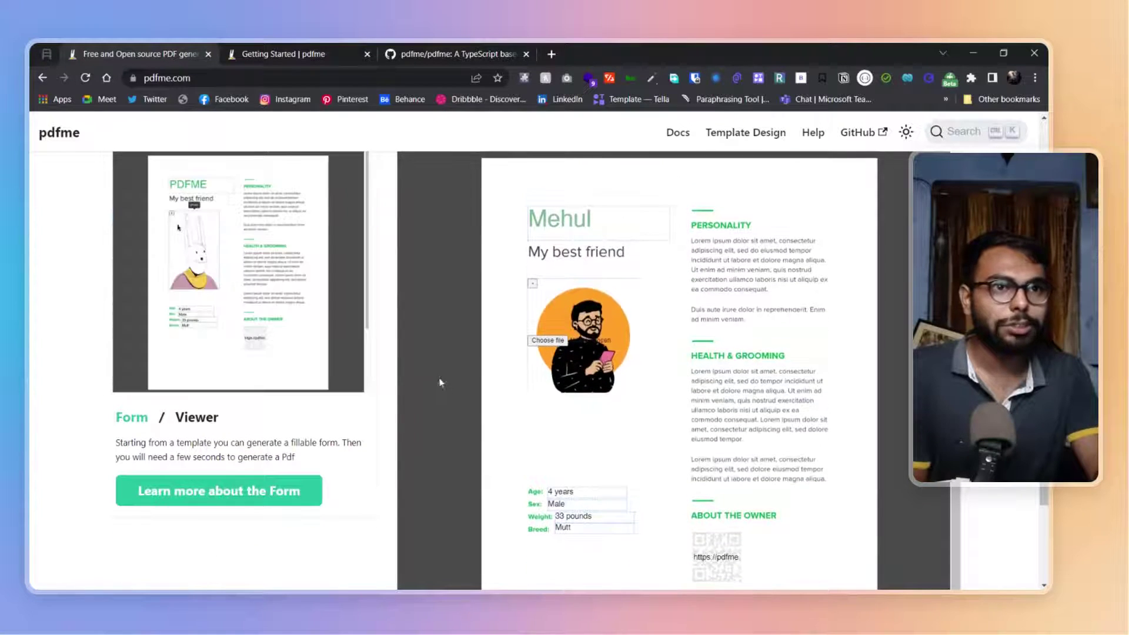
scroll(437, 382, up, 7)
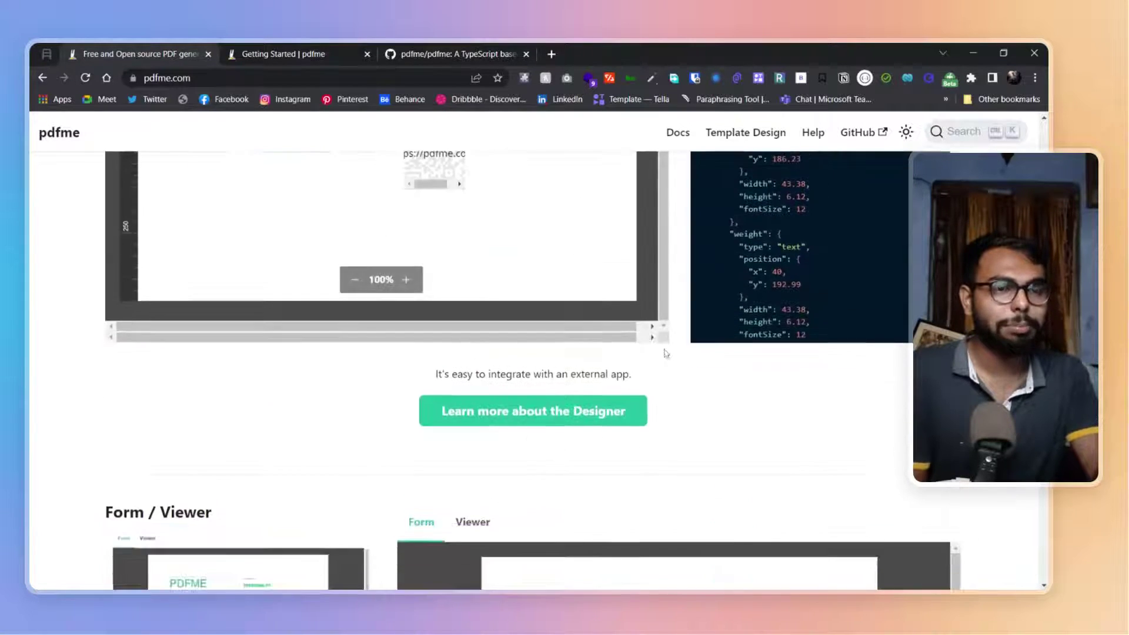
scroll(666, 353, down, 7)
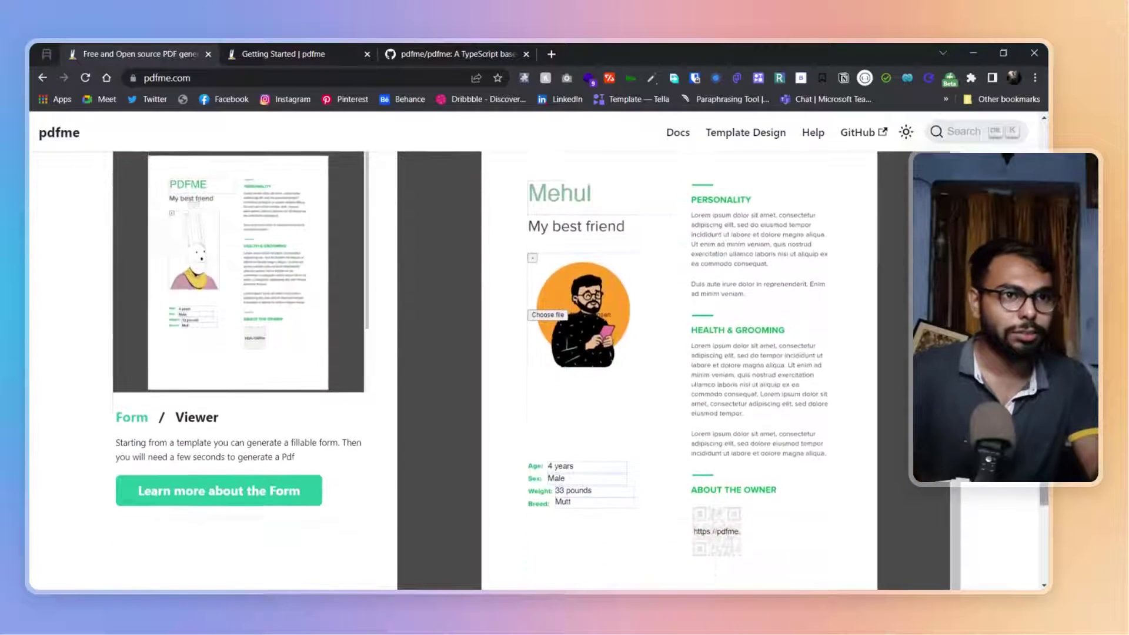
scroll(712, 433, down, 3)
scroll(803, 486, up, 5)
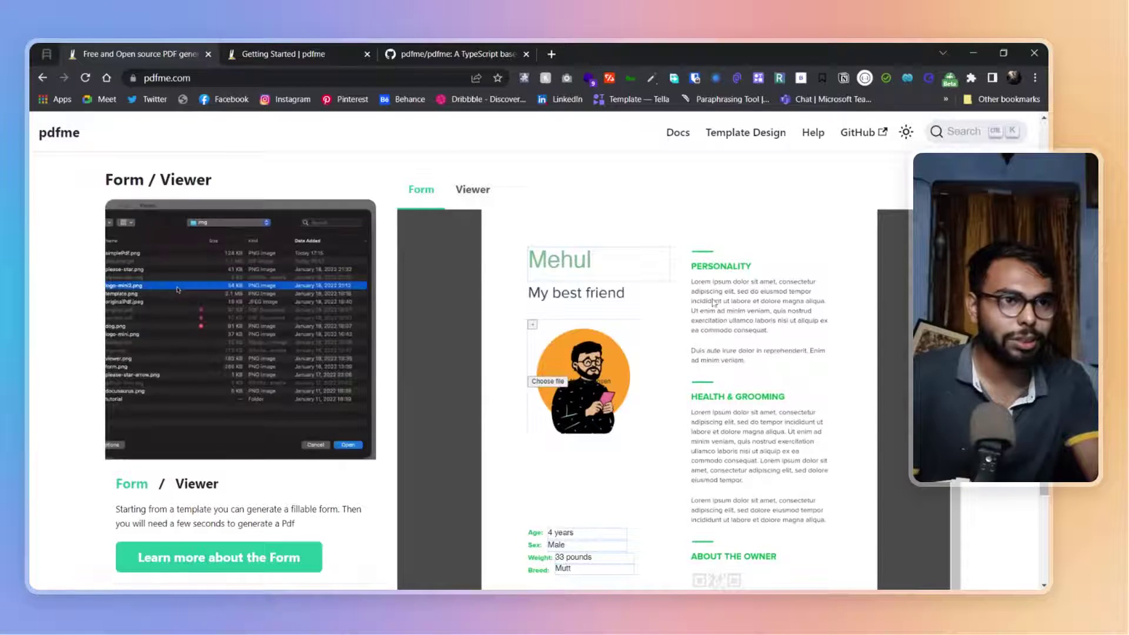
drag(585, 259, 529, 260)
click(649, 375)
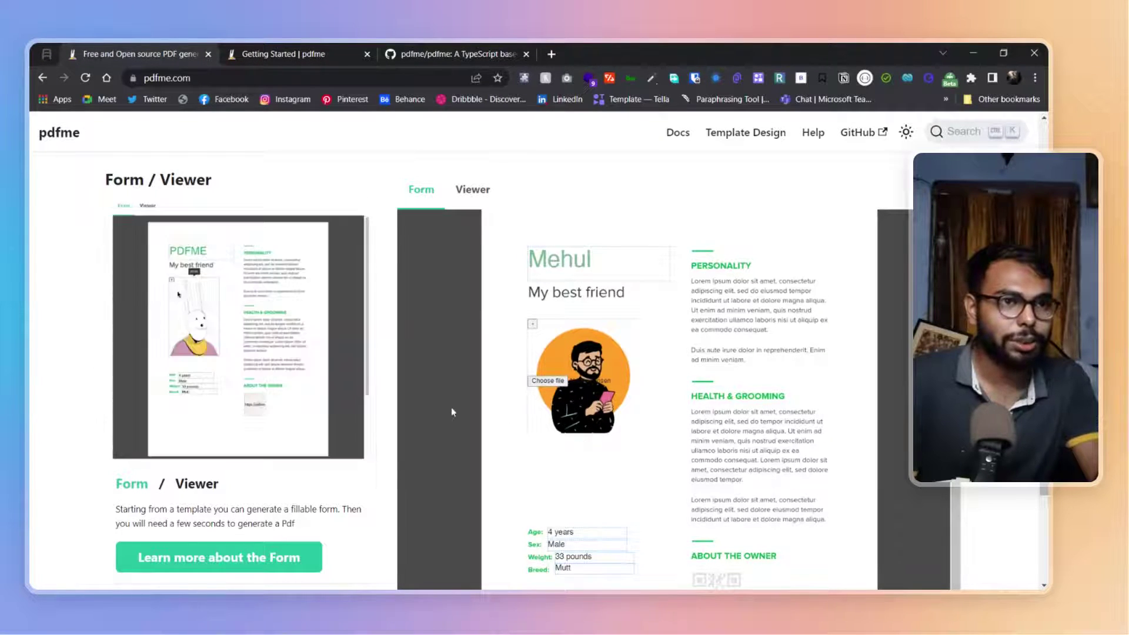
scroll(450, 407, down, 5)
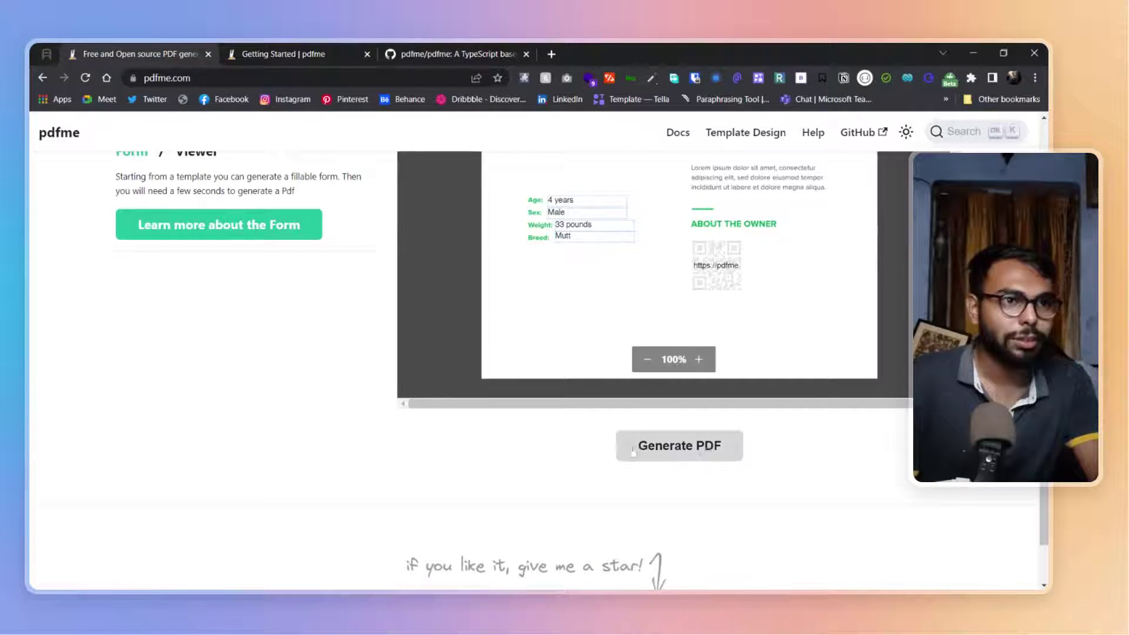
scroll(696, 449, up, 4)
click(483, 203)
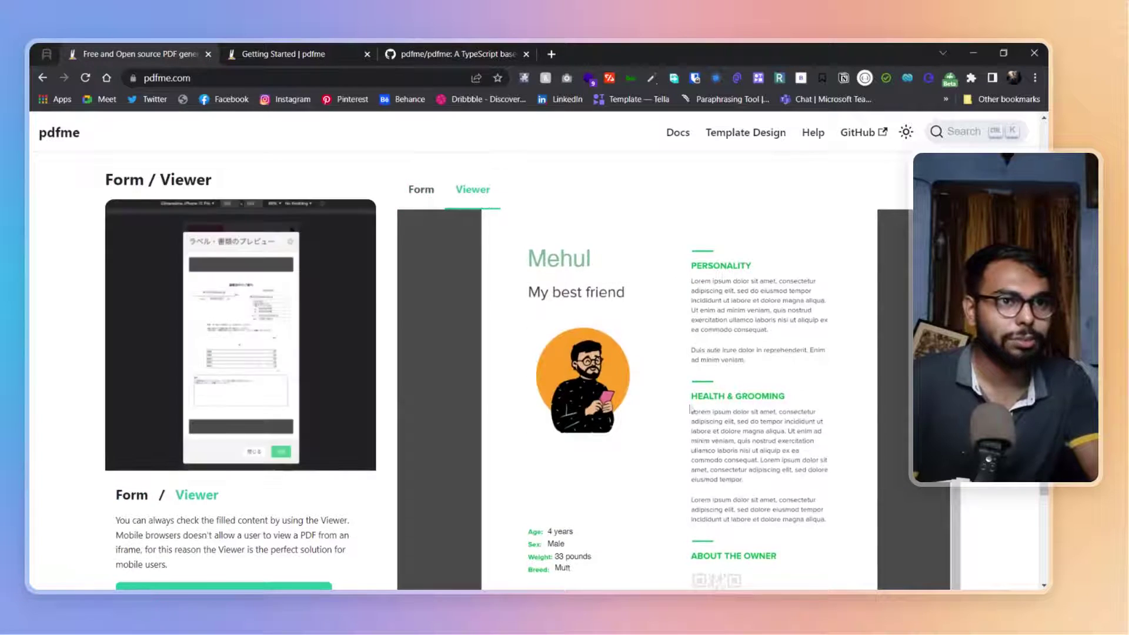
scroll(716, 435, down, 3)
scroll(796, 453, up, 1)
scroll(348, 358, up, 2)
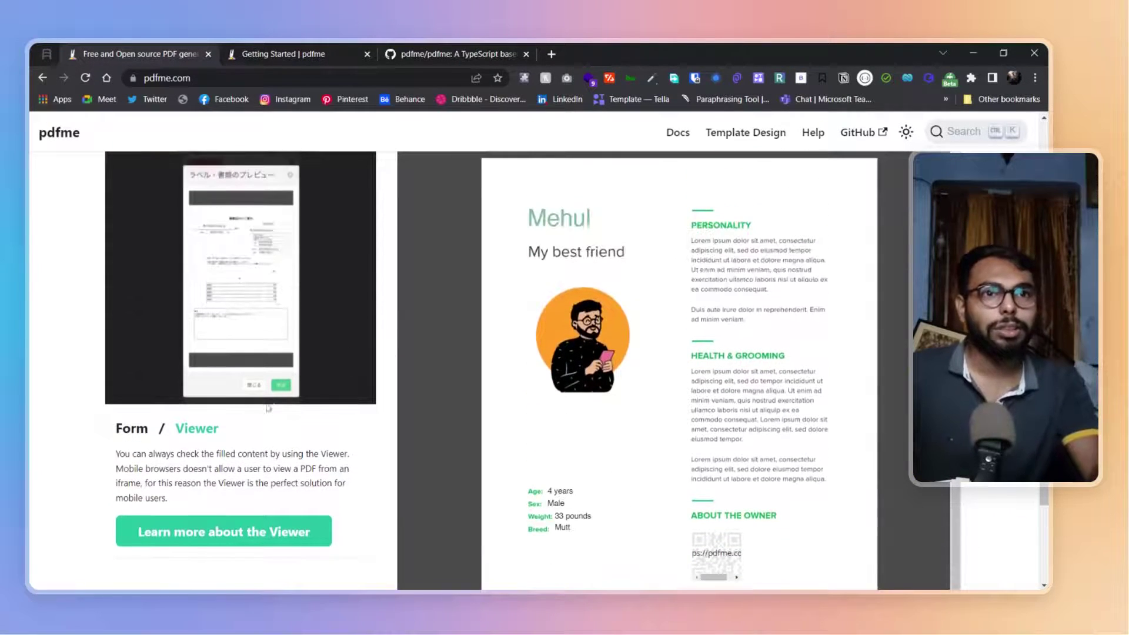
click(141, 433)
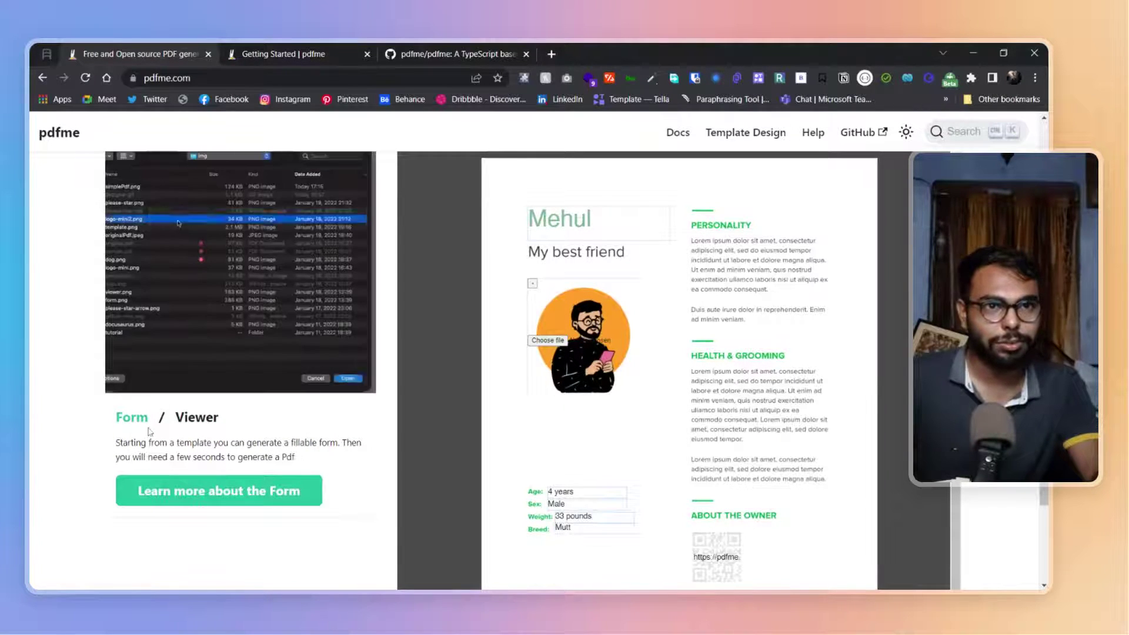
scroll(461, 277, up, 2)
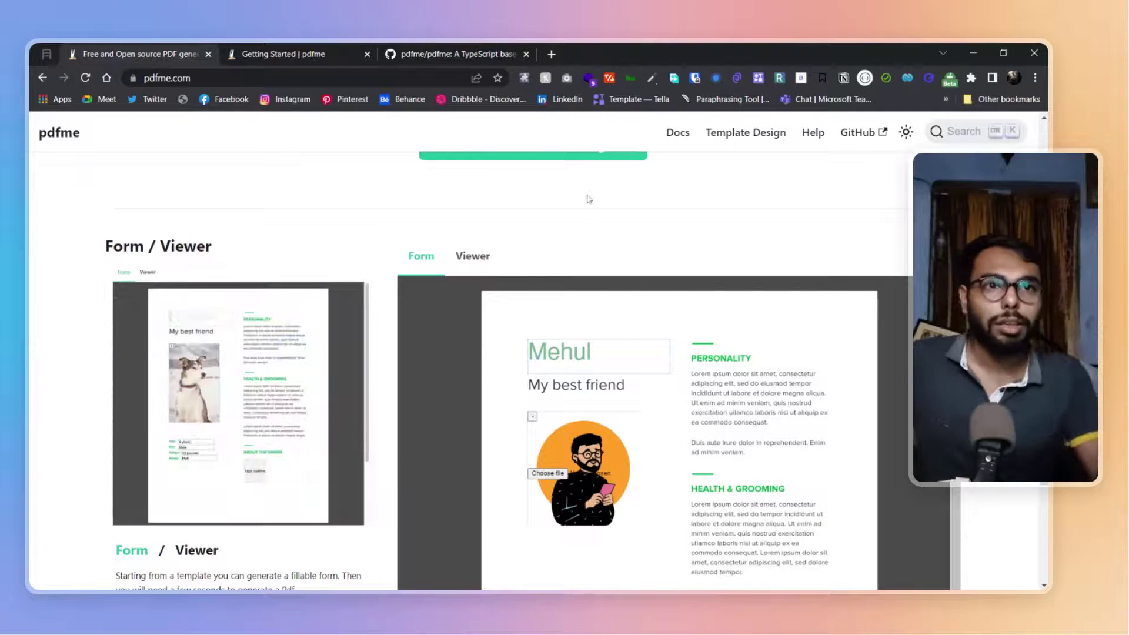
- Overwrite the form's Age value '4 years' with the test text 'fgsgdsfgdsfg'
scroll(341, 243, up, 10)
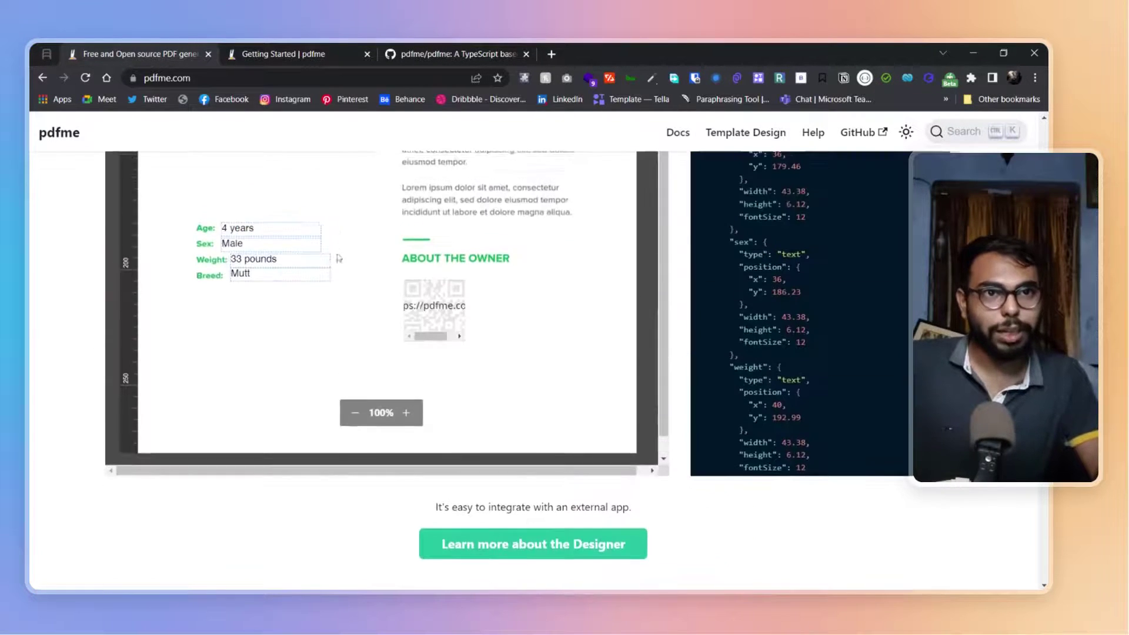
scroll(643, 226, down, 10)
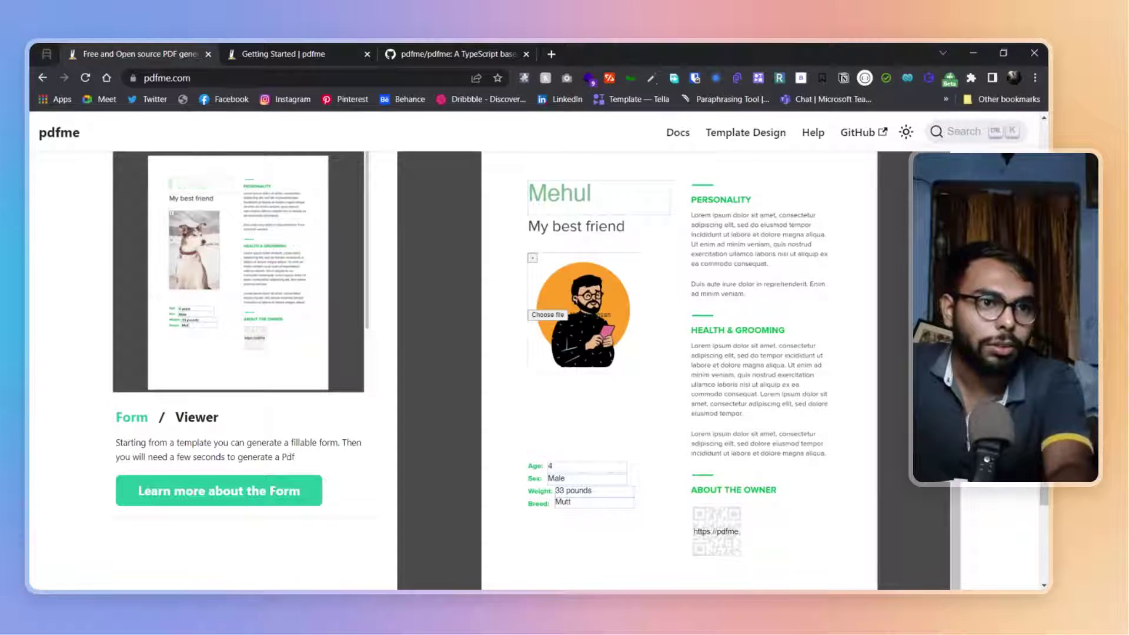
key(ctrl+a)
text(fgsgdsfgdsfg)
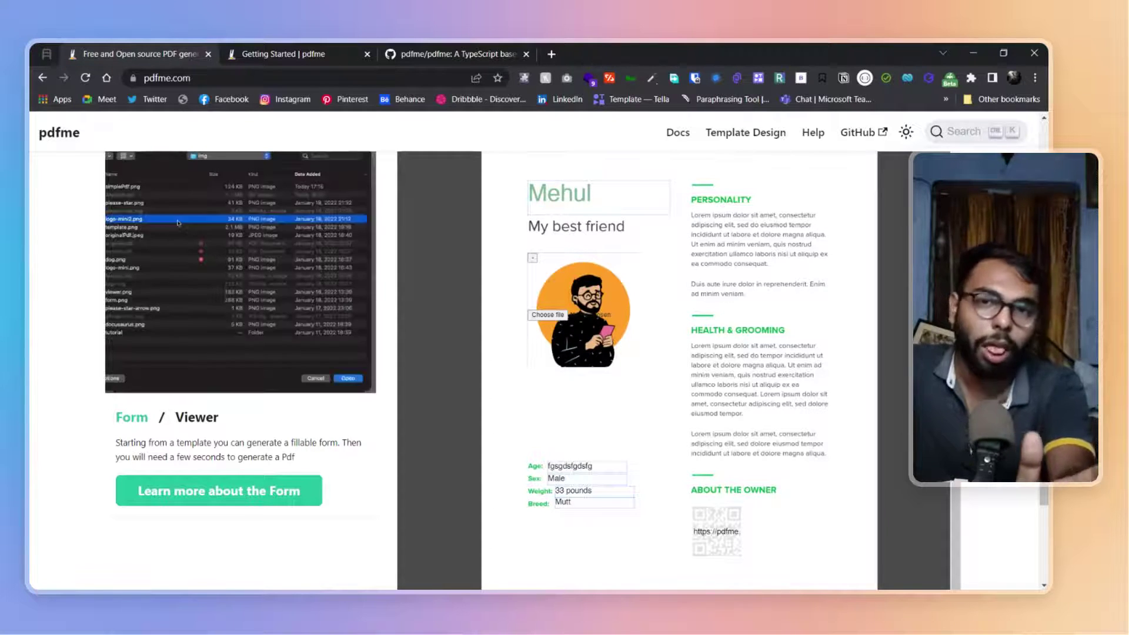
scroll(640, 466, down, 8)
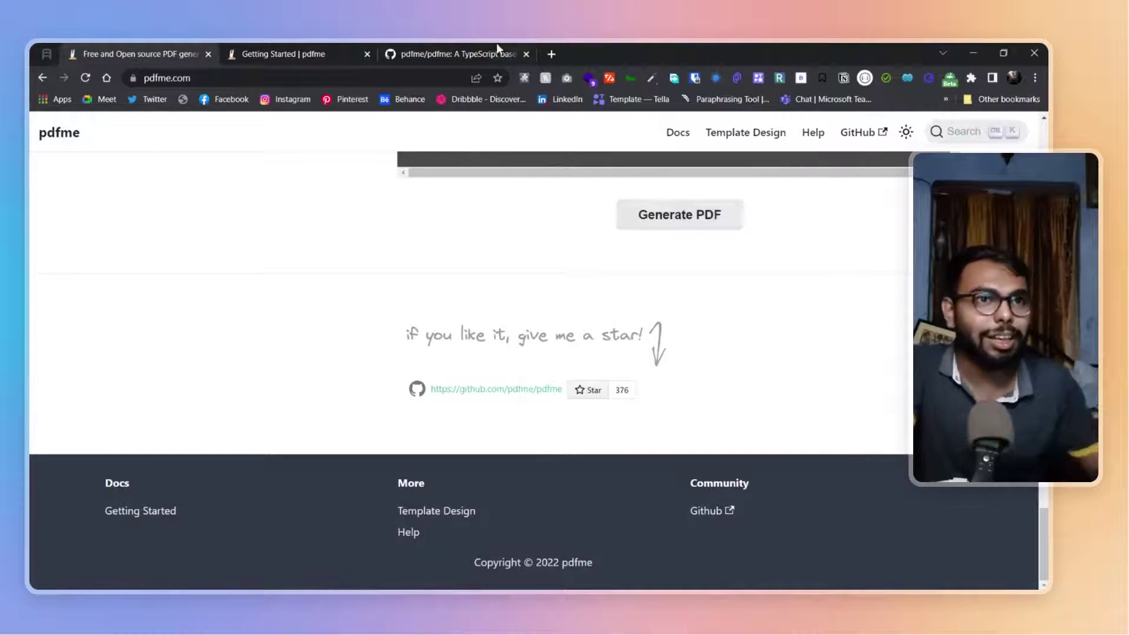
click(452, 51)
scroll(762, 231, up, 1)
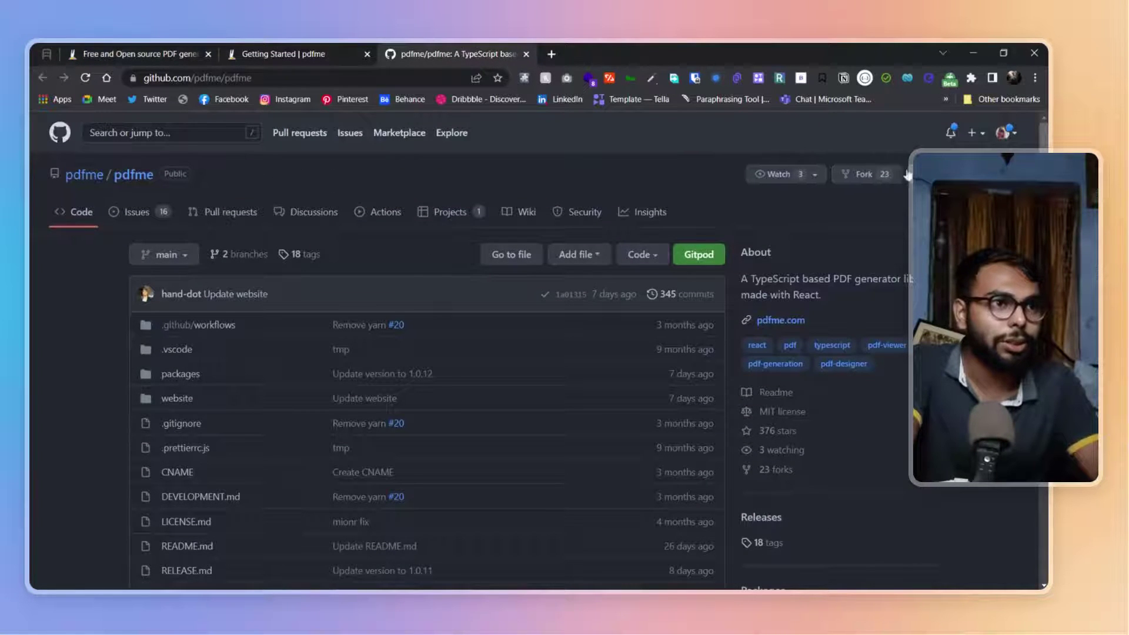
click(138, 53)
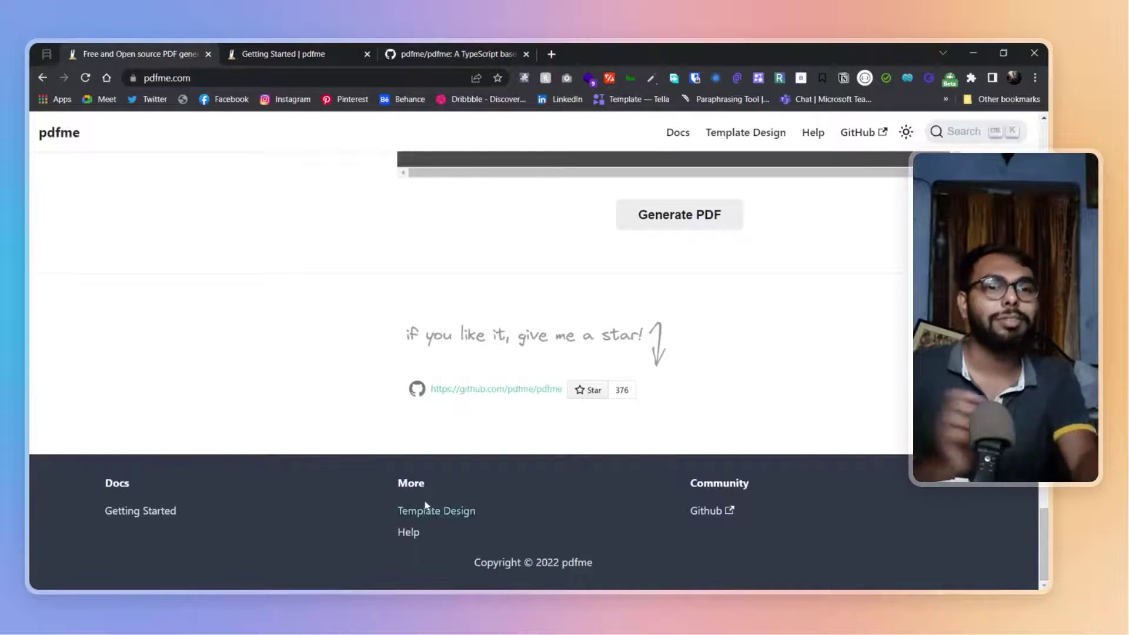
scroll(427, 501, up, 7)
scroll(426, 501, up, 10)
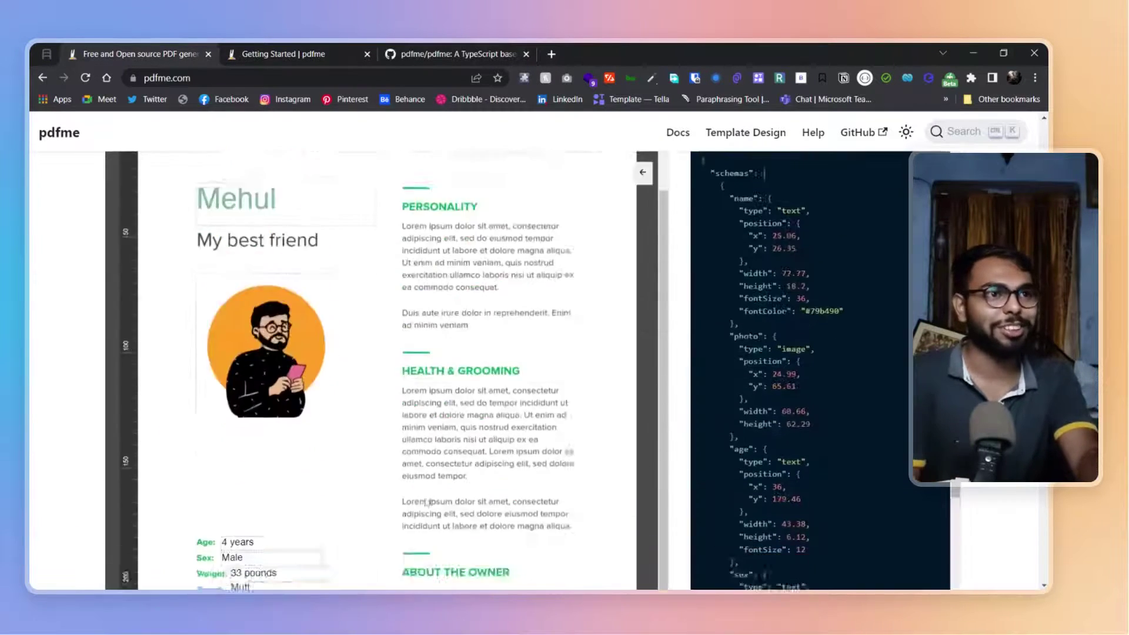
scroll(468, 376, up, 4)
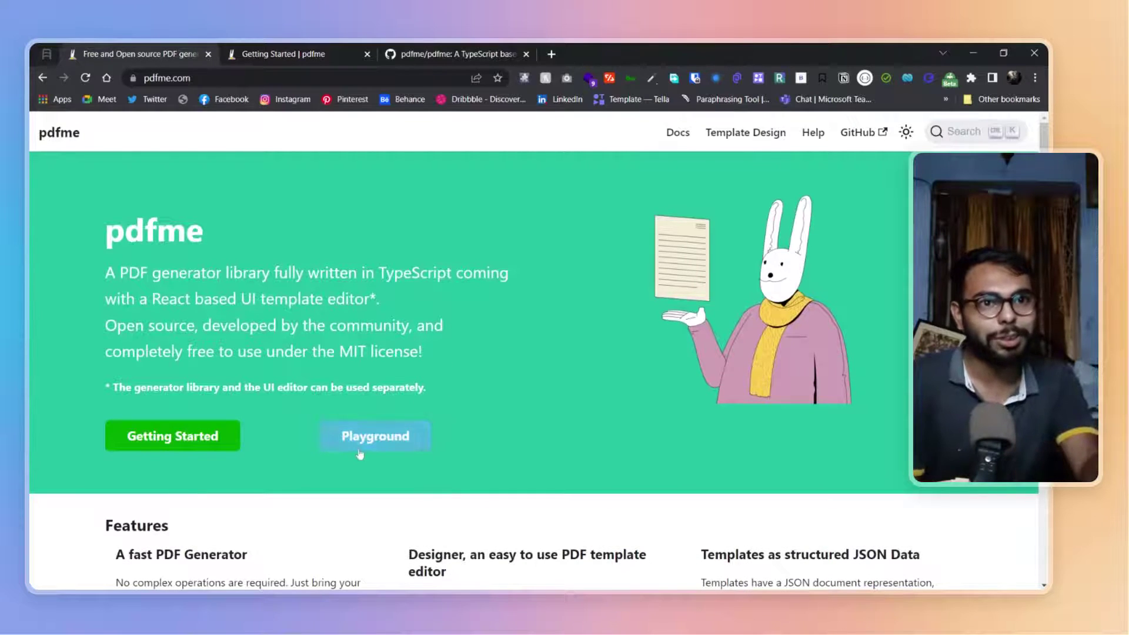
- Launch the pdfme-playground CodeSandbox and let its Designer preview with the Pet Name template load
click(361, 445)
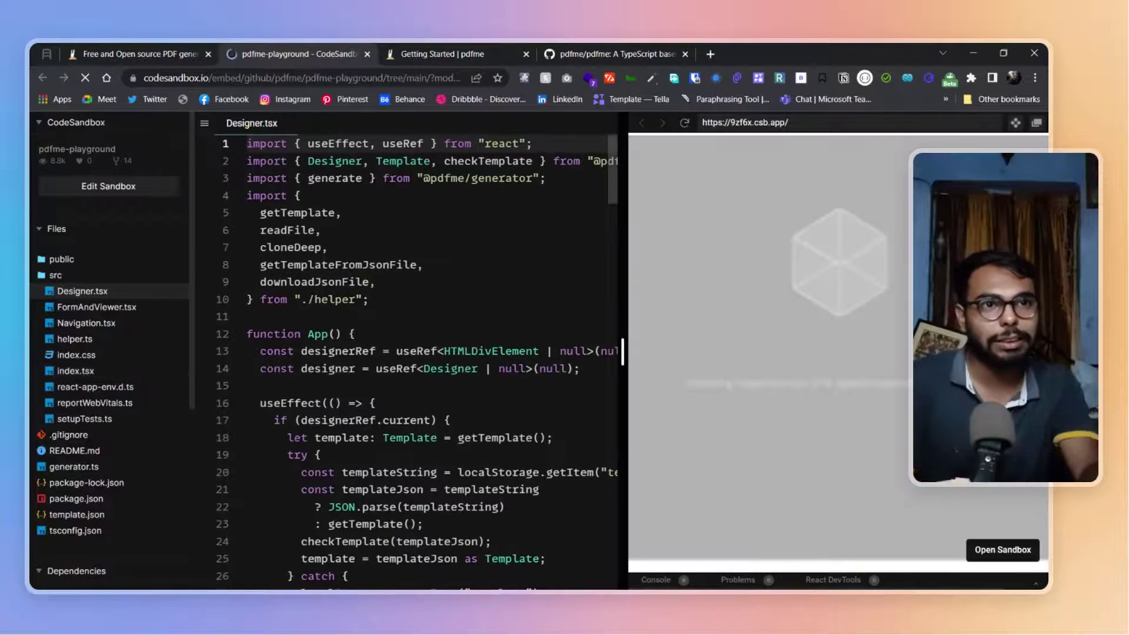
scroll(622, 351, down, 5)
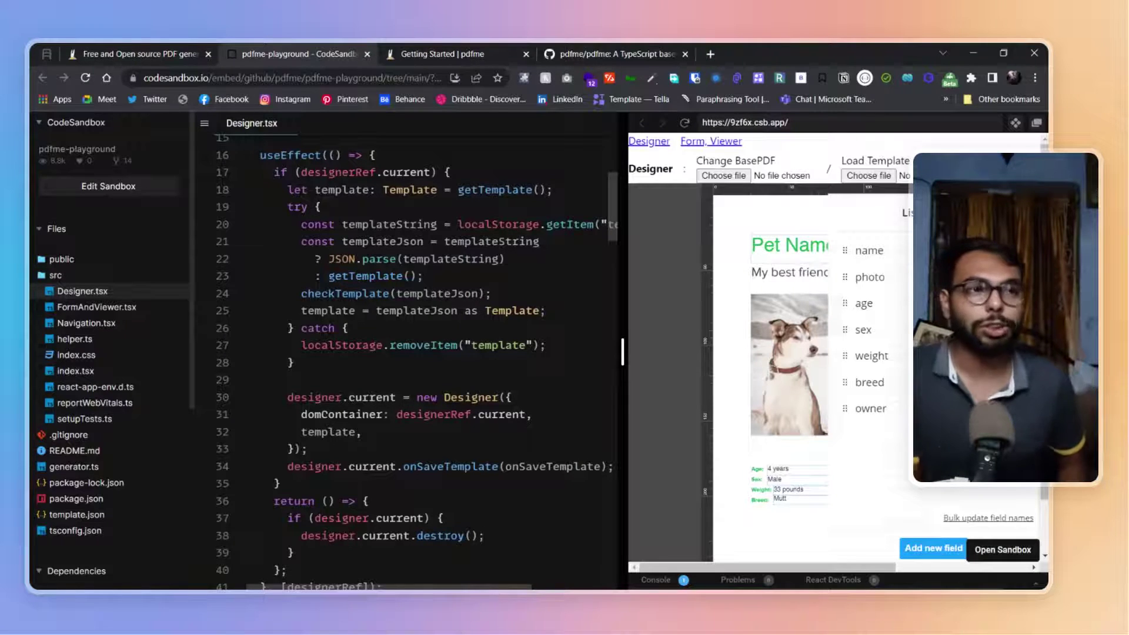
- Switch back to the pdfme homepage tab and scroll through its Designer section
click(115, 52)
scroll(370, 318, down, 15)
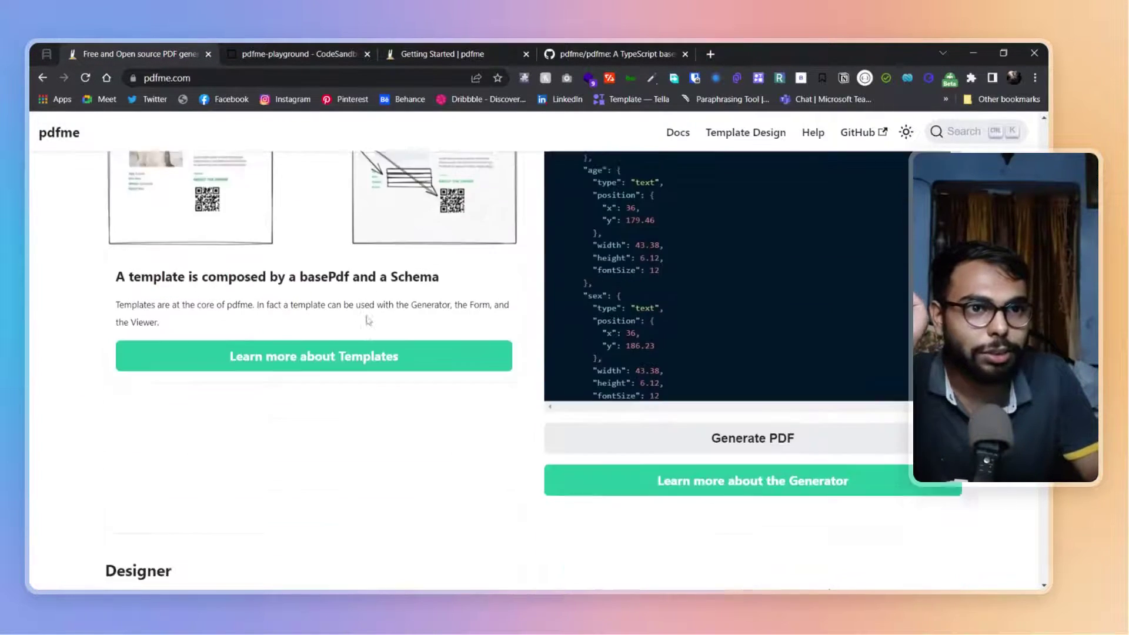
scroll(367, 320, down, 3)
scroll(365, 320, up, 2)
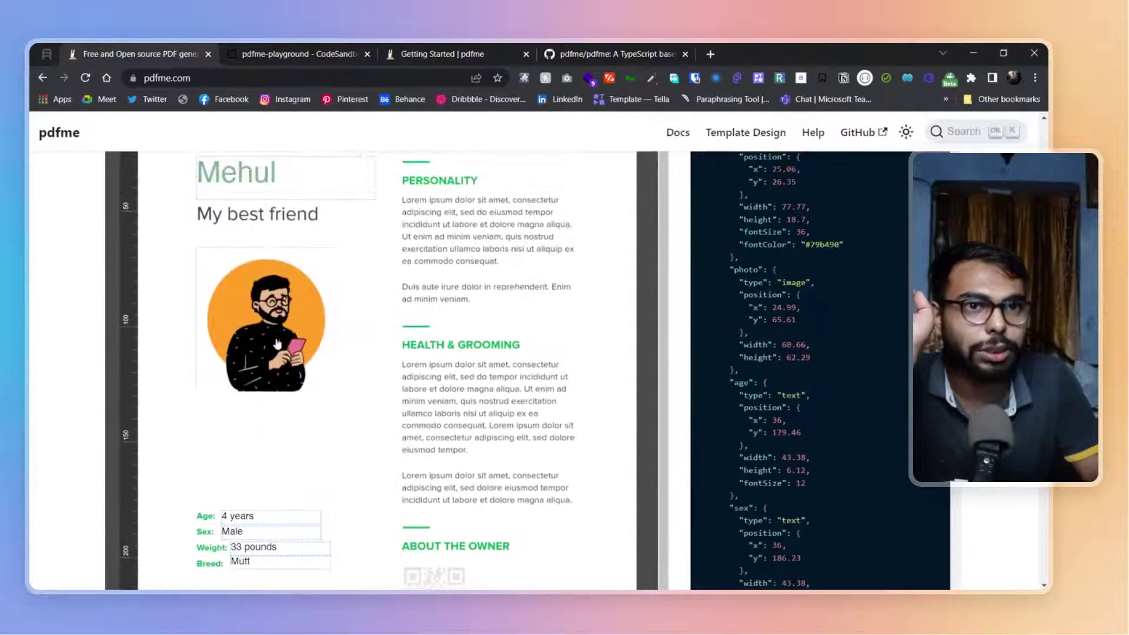
scroll(133, 328, up, 1)
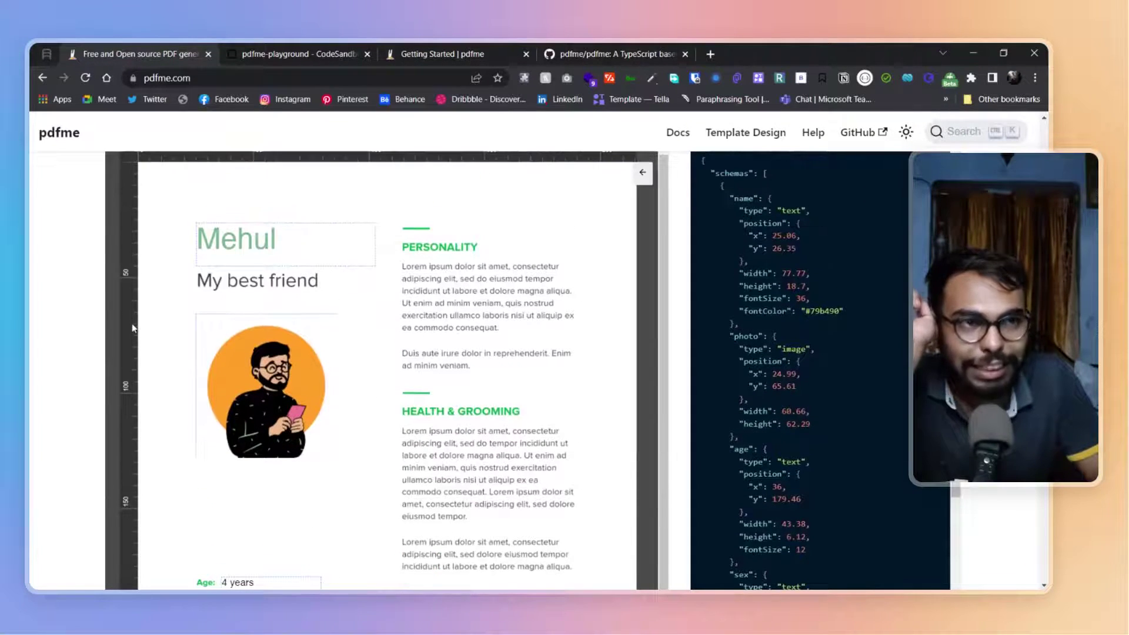
scroll(132, 328, up, 1)
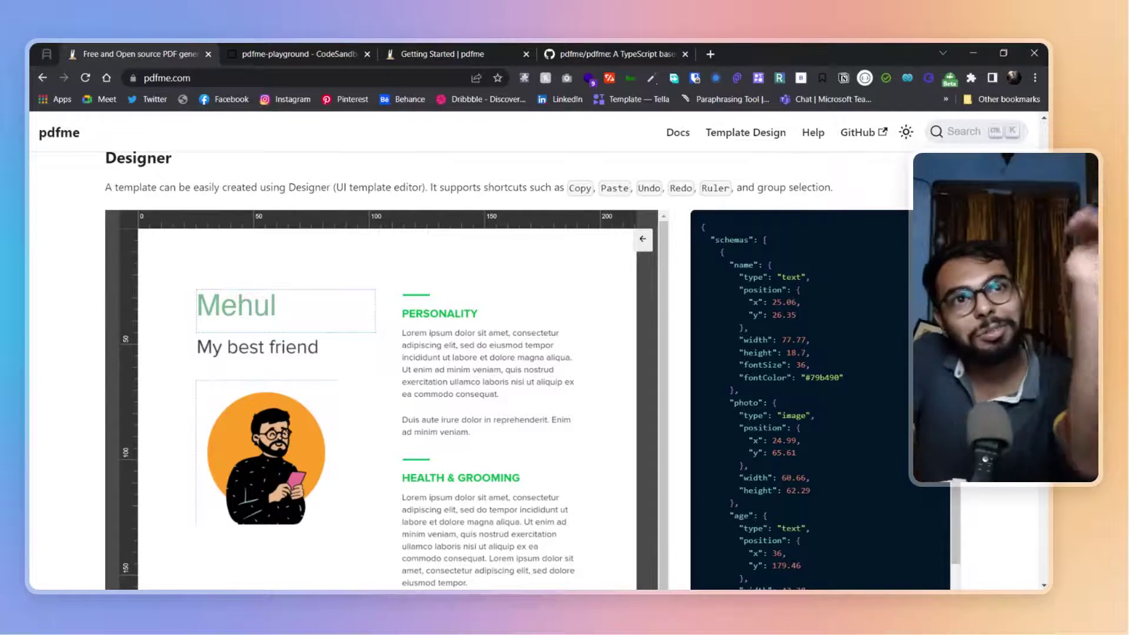
scroll(107, 268, up, 5)
scroll(107, 269, up, 10)
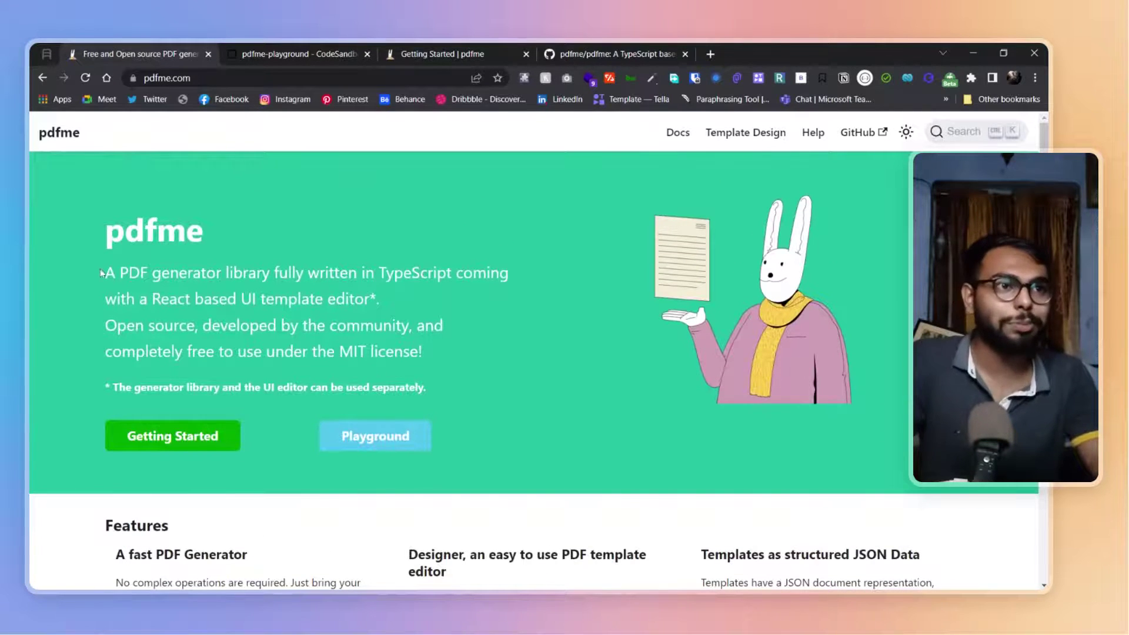